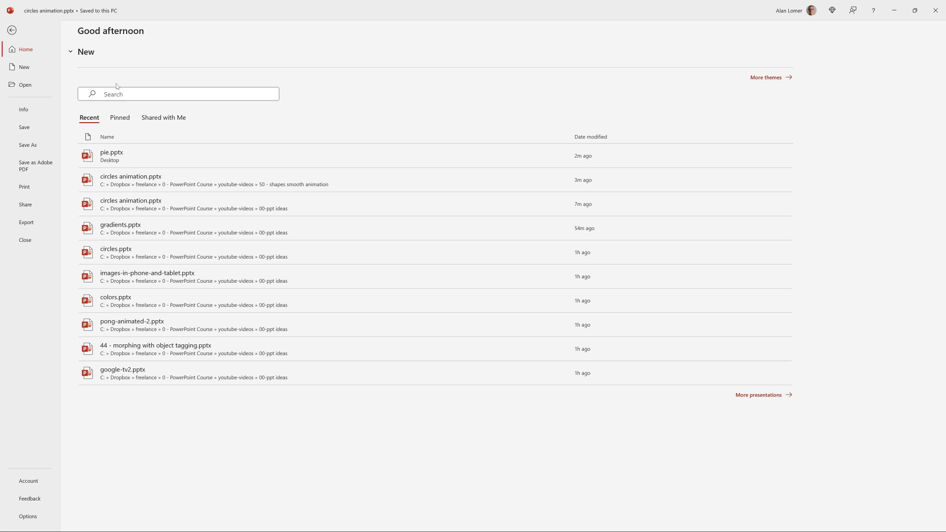
- Apply the Blank layout to the slide
right_click(227, 253)
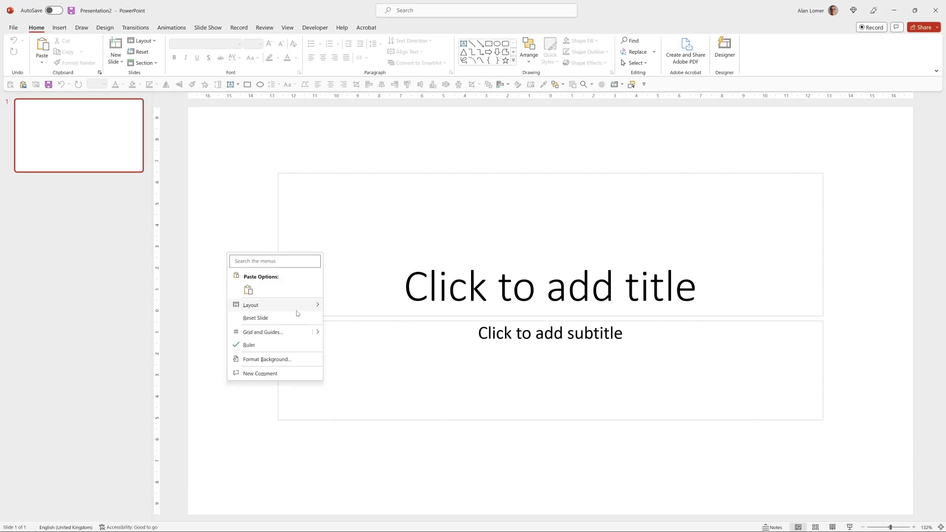
mouse_move(301, 308)
left_click(352, 423)
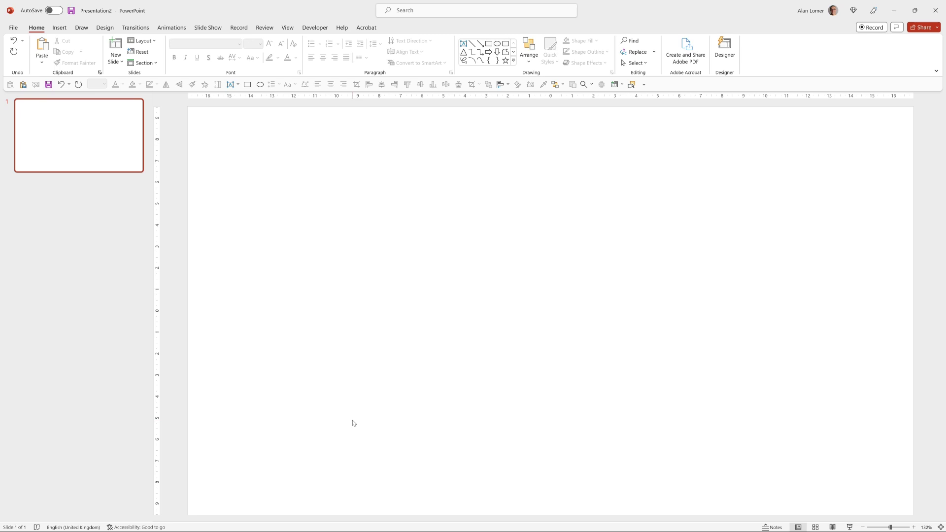
- Insert an oval and size it to 1 cm by 1 cm in Format Shape
left_click(497, 43)
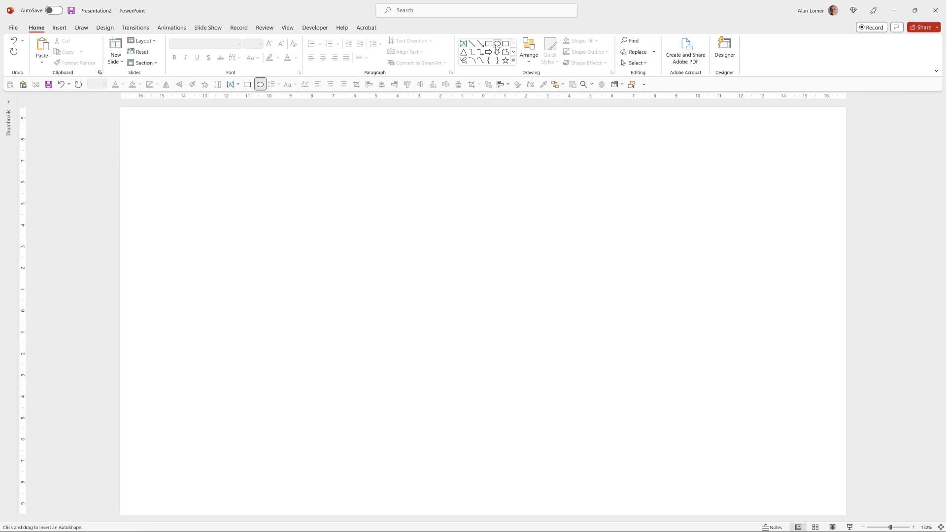
left_click(346, 230)
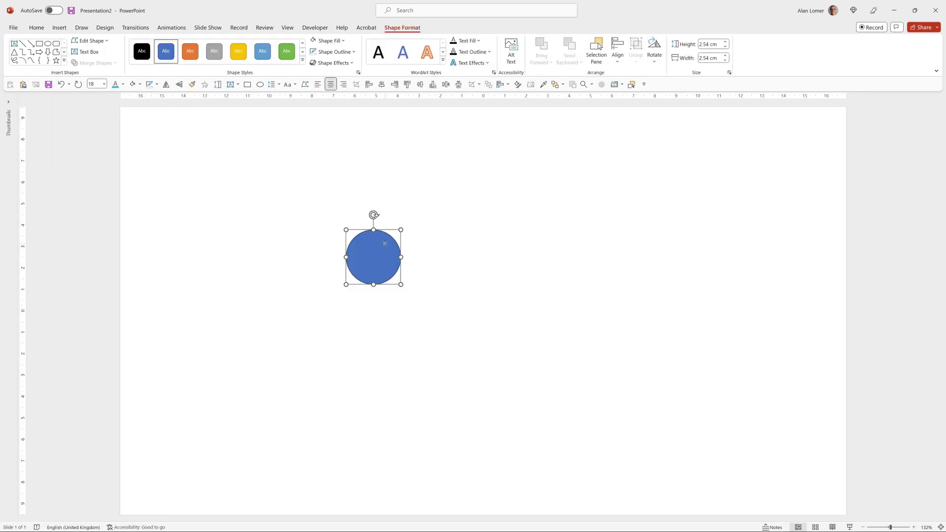
right_click(385, 245)
left_click(419, 498)
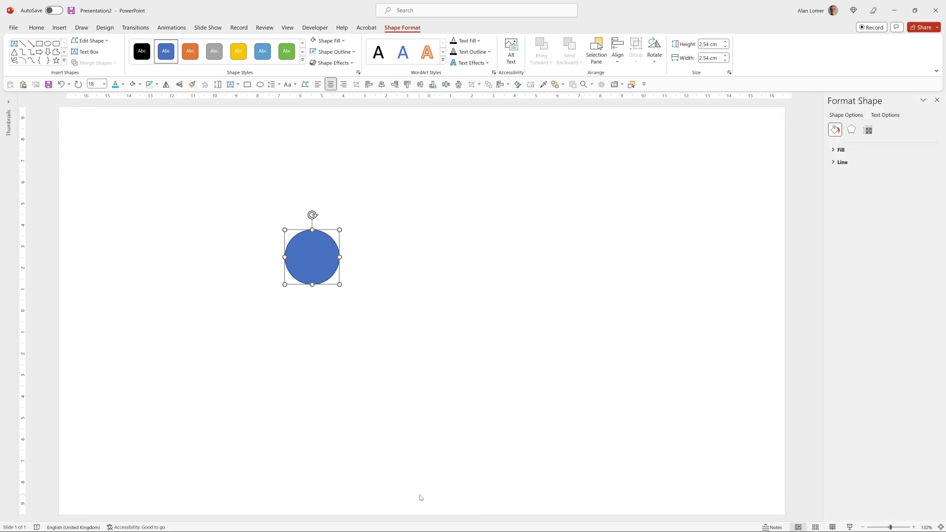
left_click(868, 130)
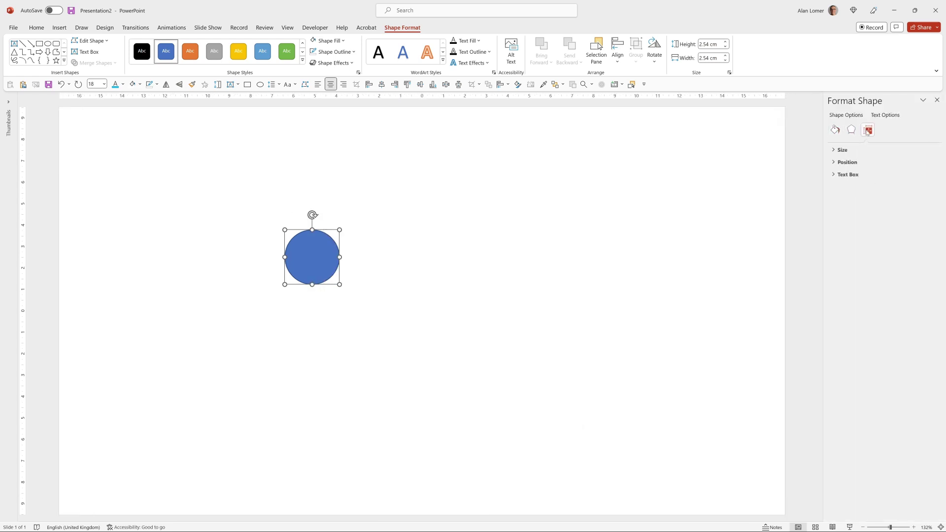
left_click(841, 150)
double_click(916, 161)
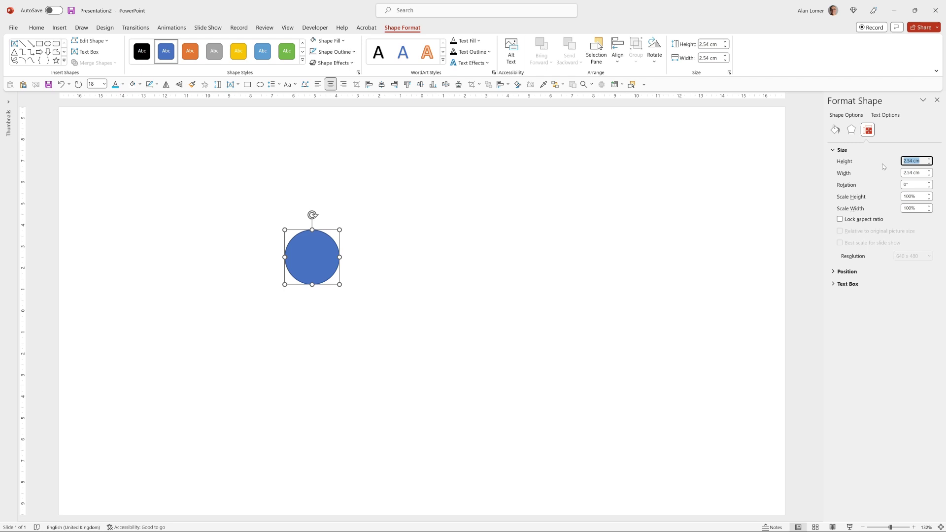
type("1")
key("Tab")
type("1")
key("Tab")
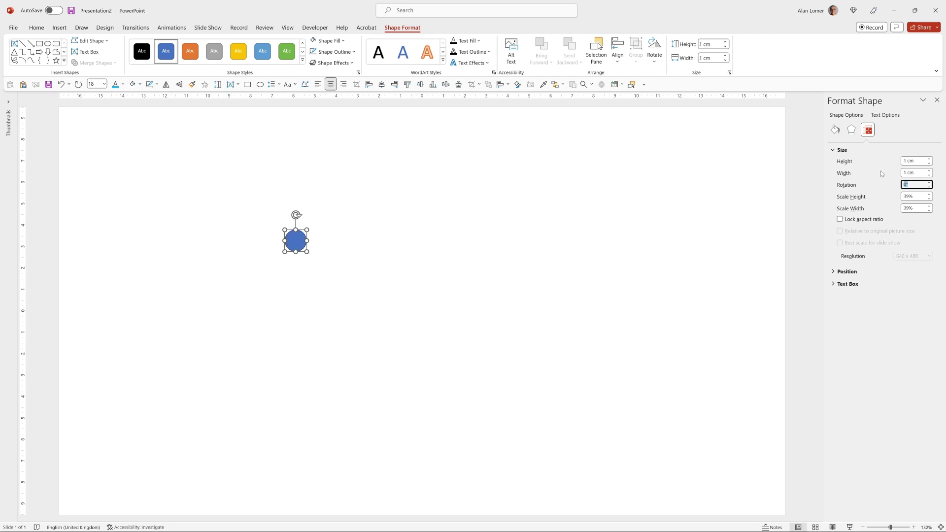
- Set the circle to No fill, centre it on the slide, and duplicate it with Ctrl+D
left_click(835, 130)
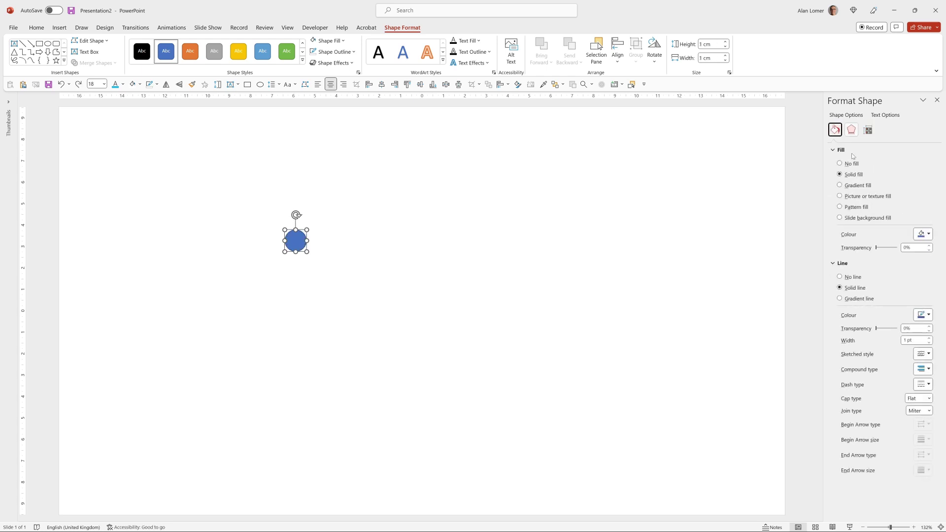
left_click(848, 163)
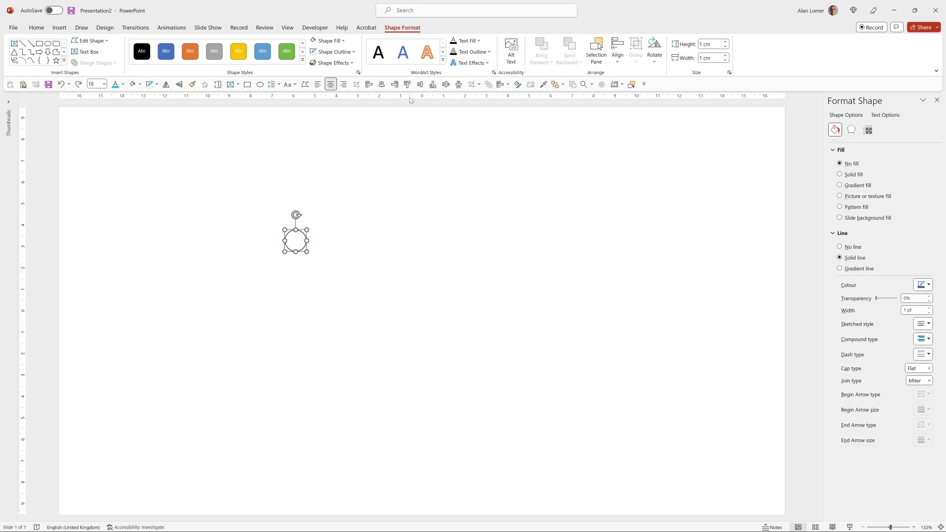
left_click(420, 84)
left_click(382, 84)
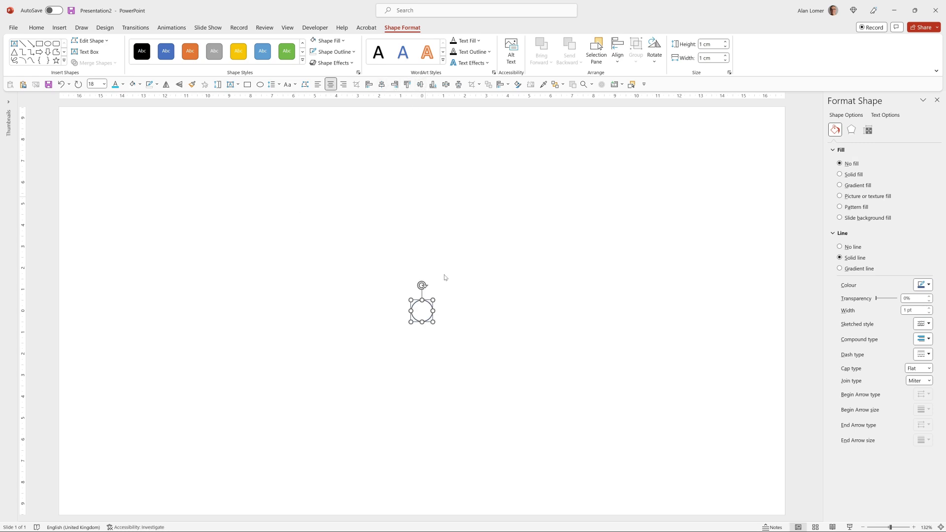
key("ctrl+d")
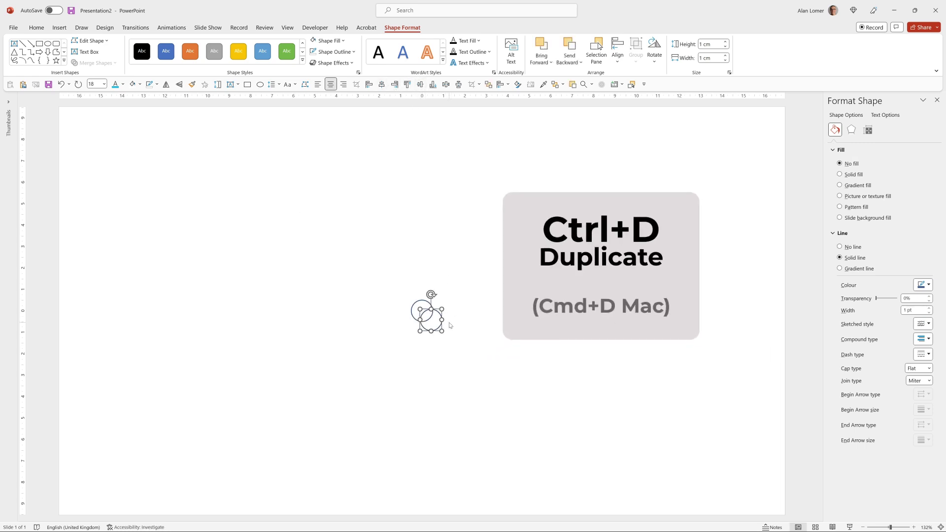
- Resize the duplicate to a 2 cm circle and centre it horizontally
left_click(867, 129)
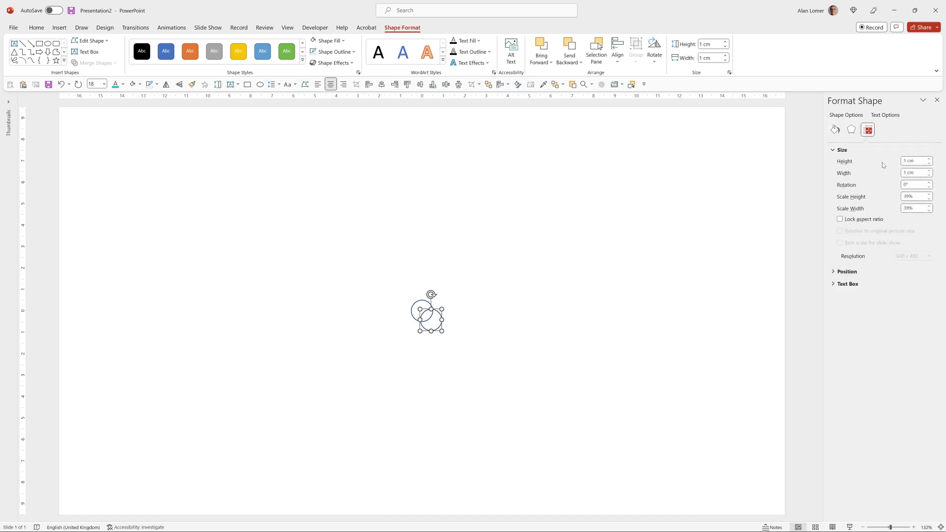
triple_click(917, 161)
type("2")
key("Tab")
type("2")
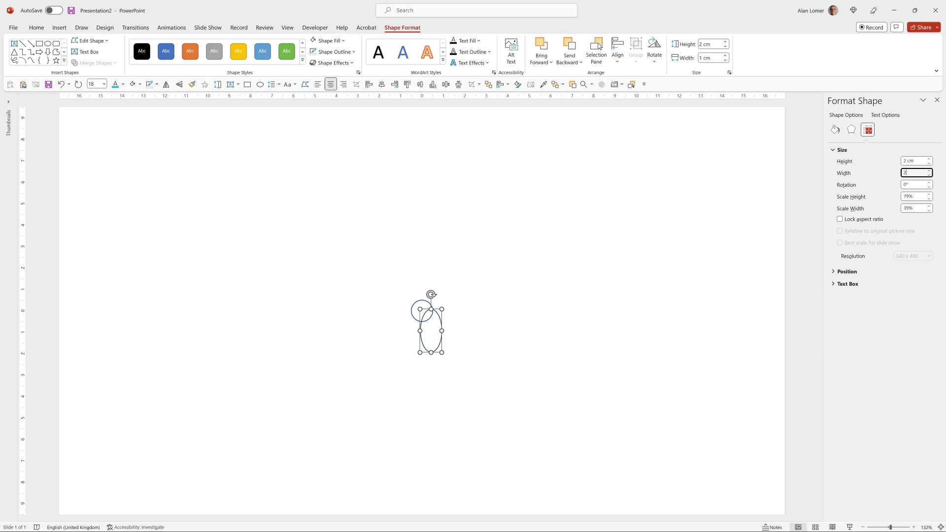
key("Tab")
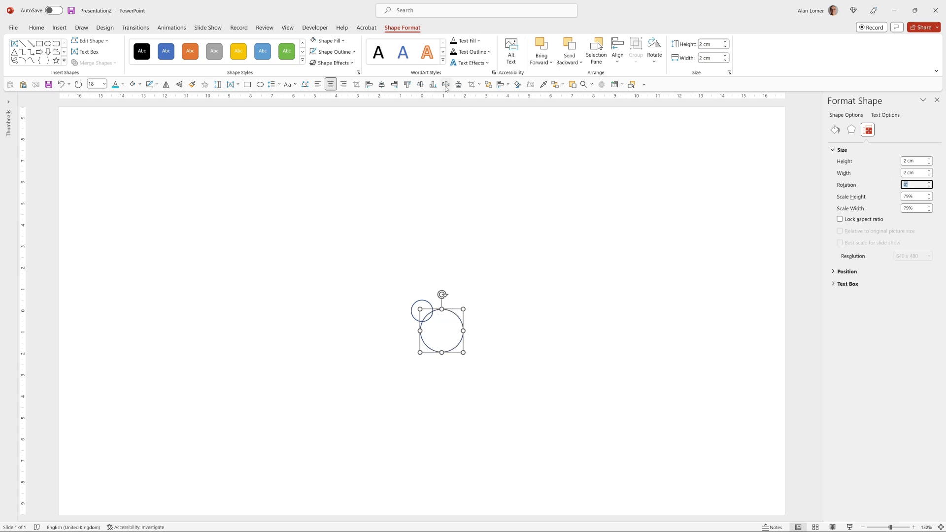
left_click(382, 84)
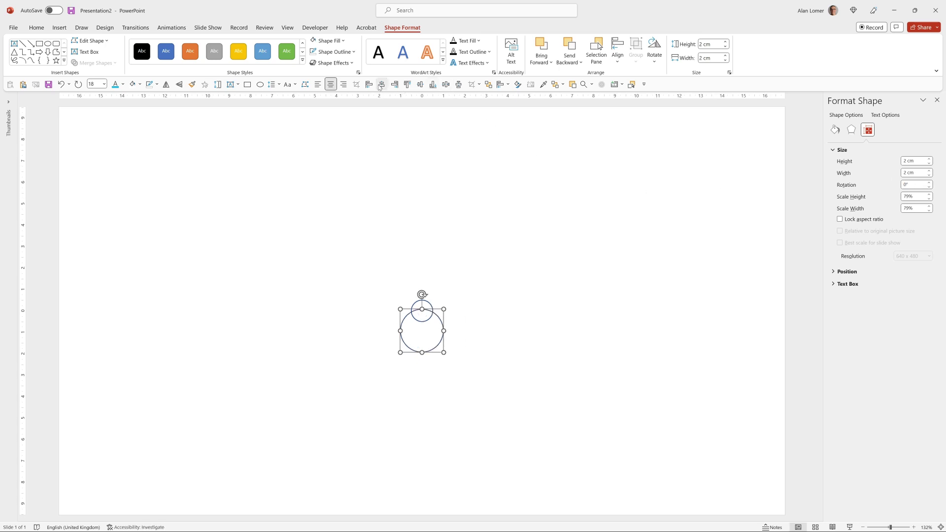
- Resize the next circle to 3 cm by 3 cm
left_click(912, 162)
type("3")
key("Tab")
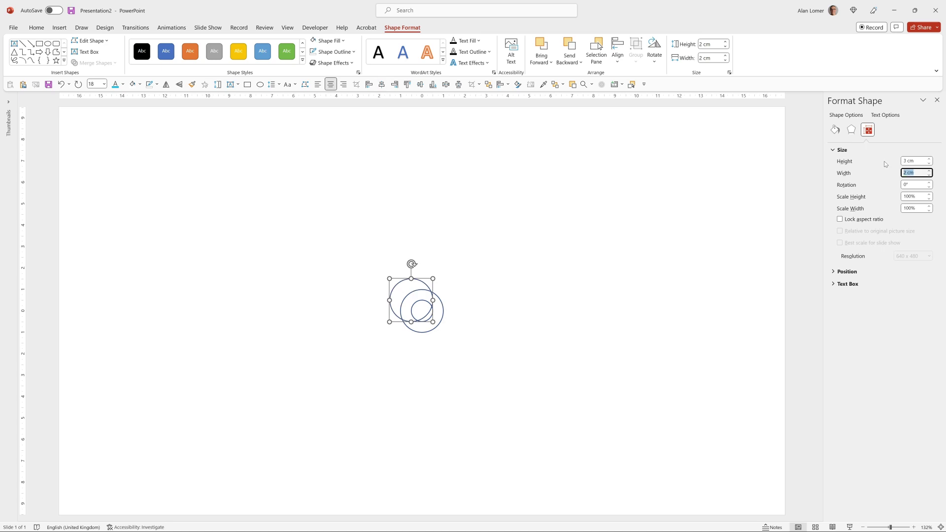
type("3")
key("Tab")
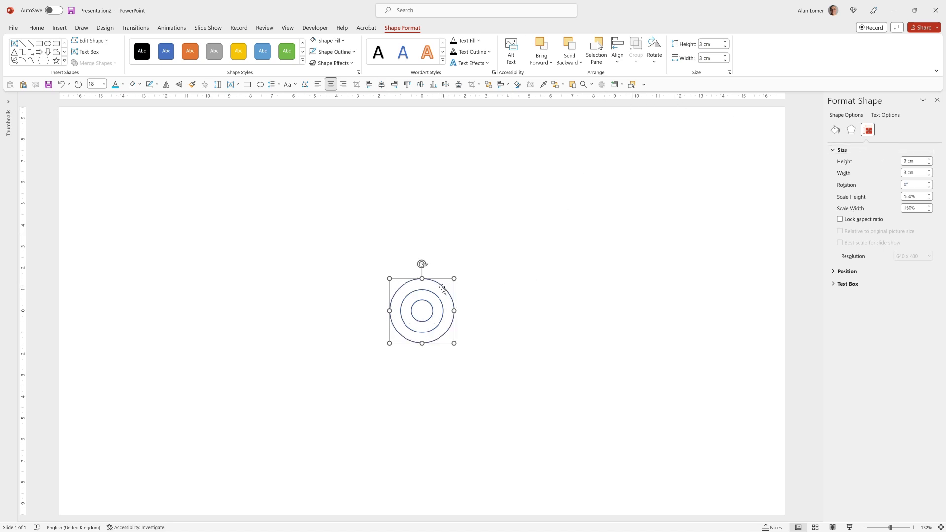
- Drag-copy the outer circle and size the copy to 4 cm
left_click_drag(452, 299, 443, 289)
left_click(914, 161)
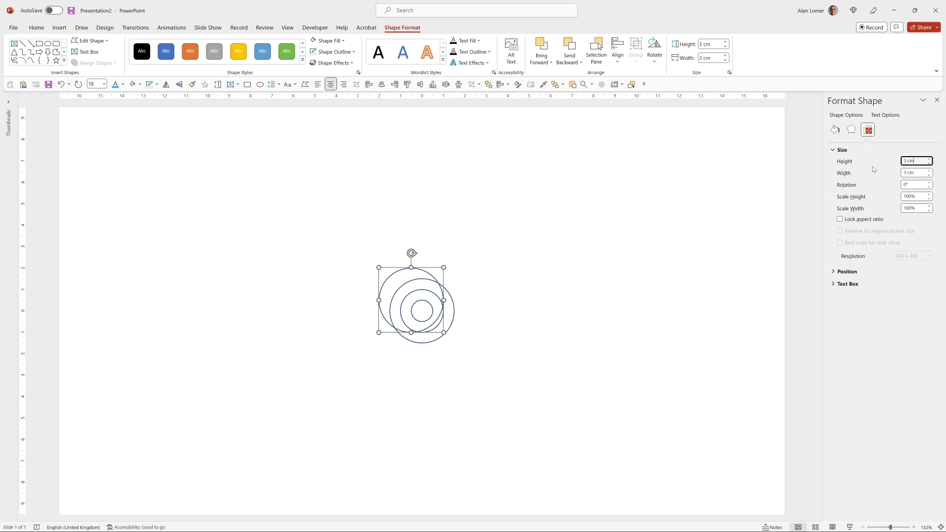
type("4")
key("Tab")
type("4")
key("Tab")
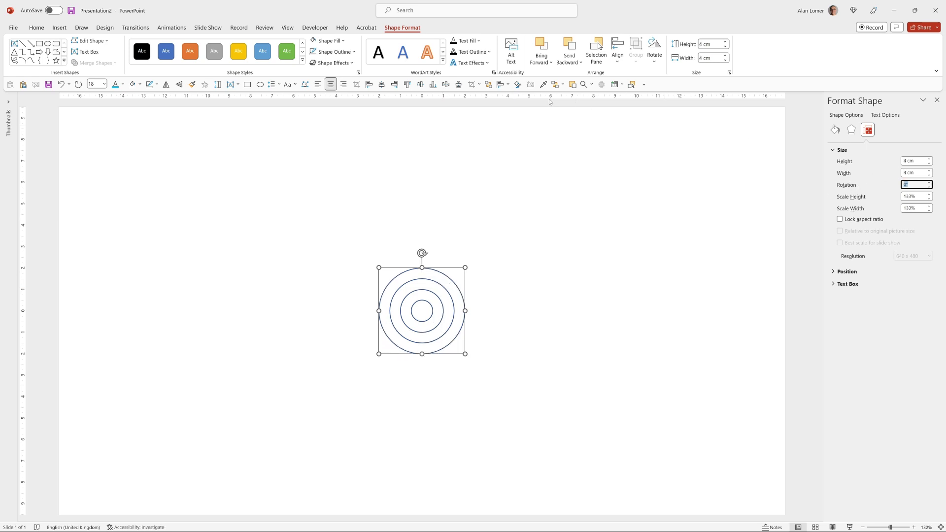
- Duplicate the 4 cm circle and resize the copy to 5 cm
left_click(459, 290)
key("ctrl+d")
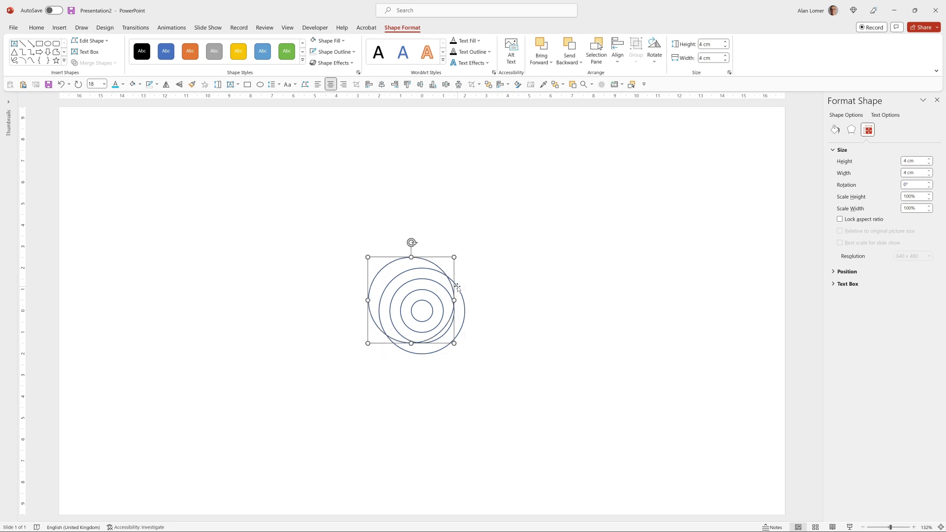
triple_click(919, 161)
type("5")
key("Tab")
type("5")
key("Tab")
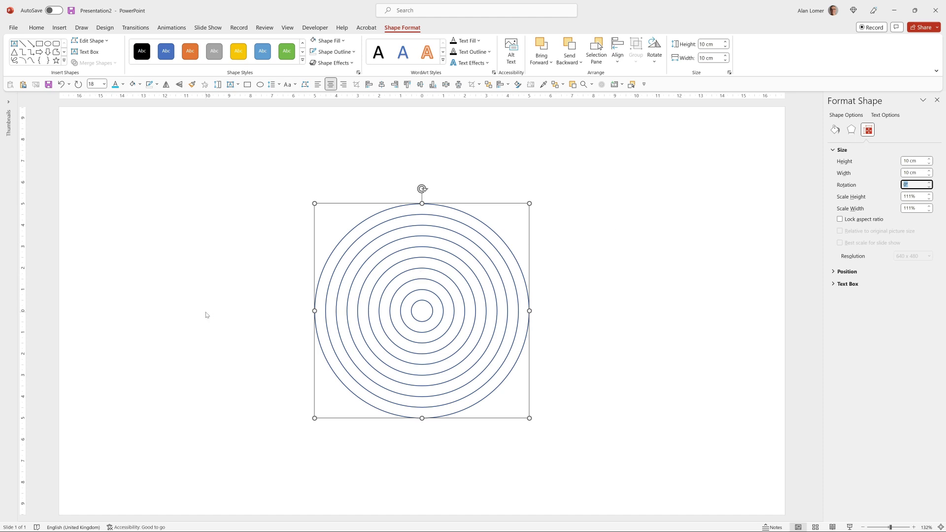
- Group all the rings, drag the bottom handle up to flatten them into ellipses, then ungroup
left_click(575, 179)
key("ctrl+a")
key("ctrl+g")
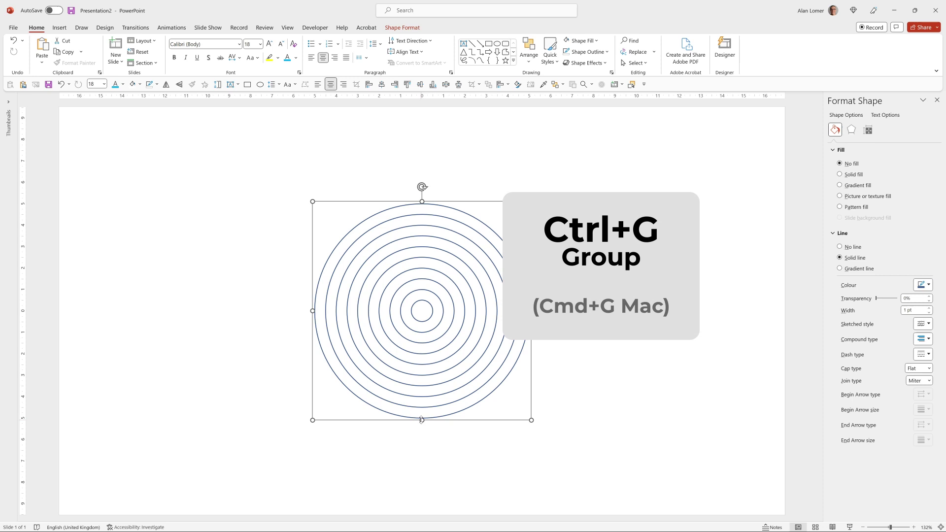
key("ctrl+z")
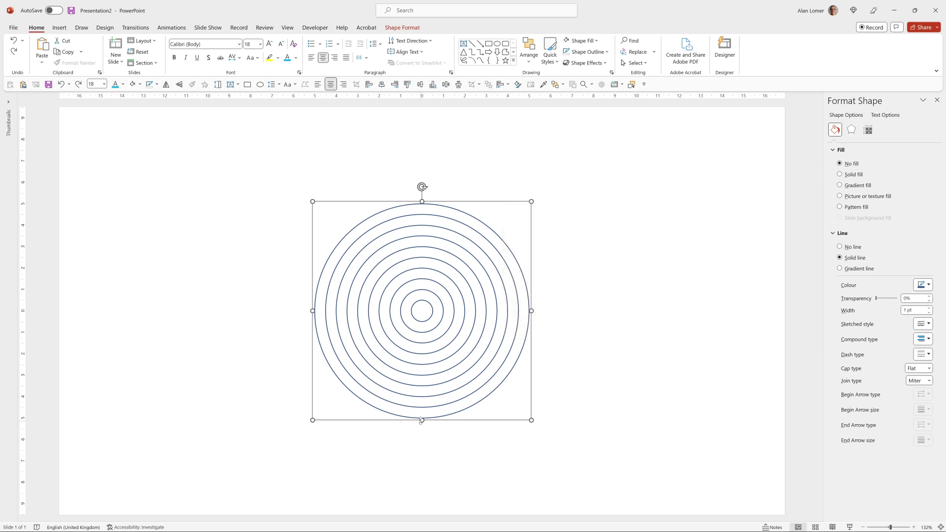
left_click_drag(421, 420, 422, 347)
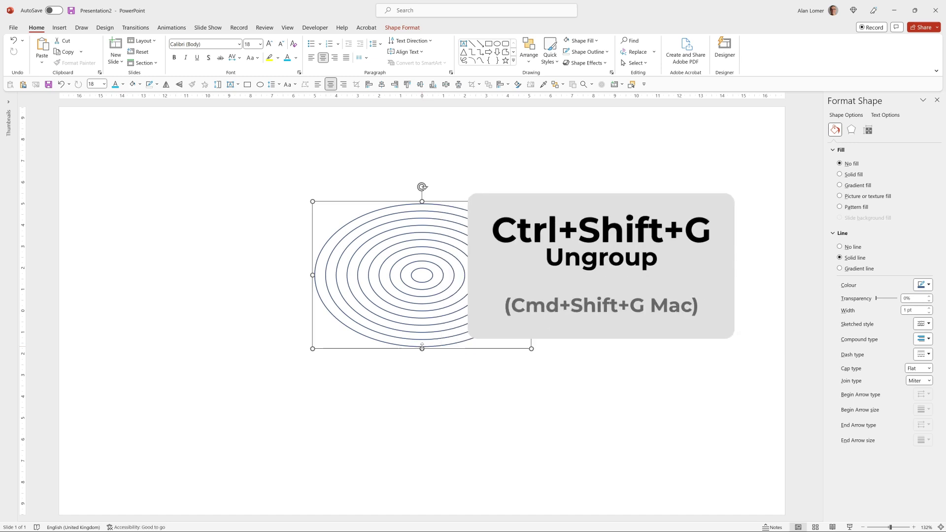
key("ctrl+shift+g")
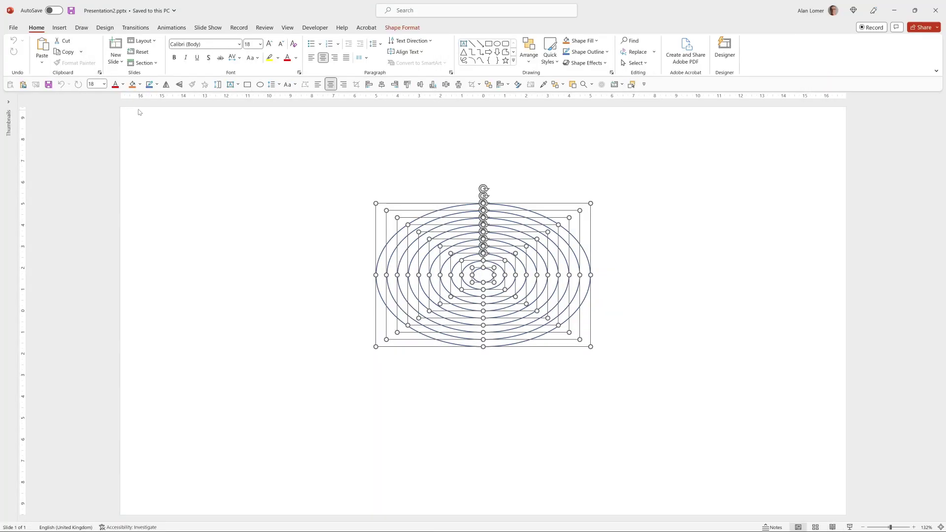
- Add a Lines motion path animation to all the ovals
left_click(171, 28)
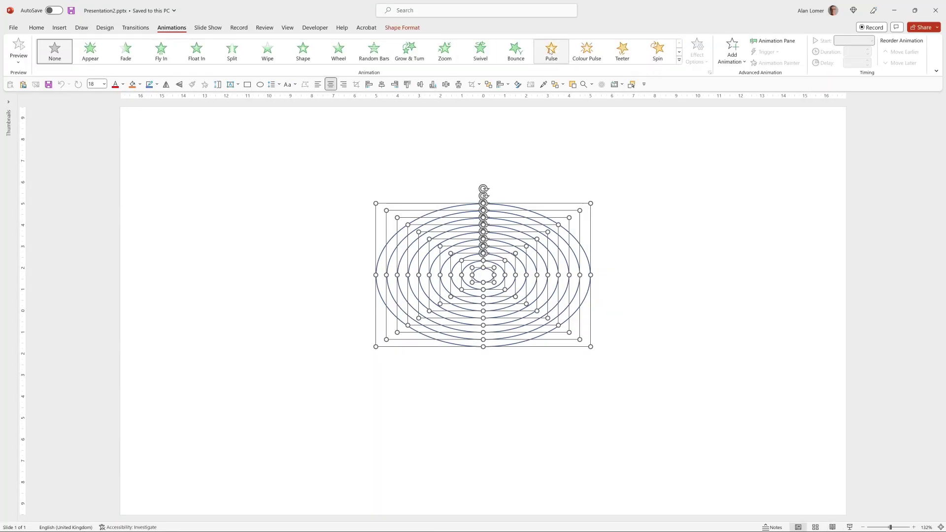
left_click(727, 65)
left_click(735, 392)
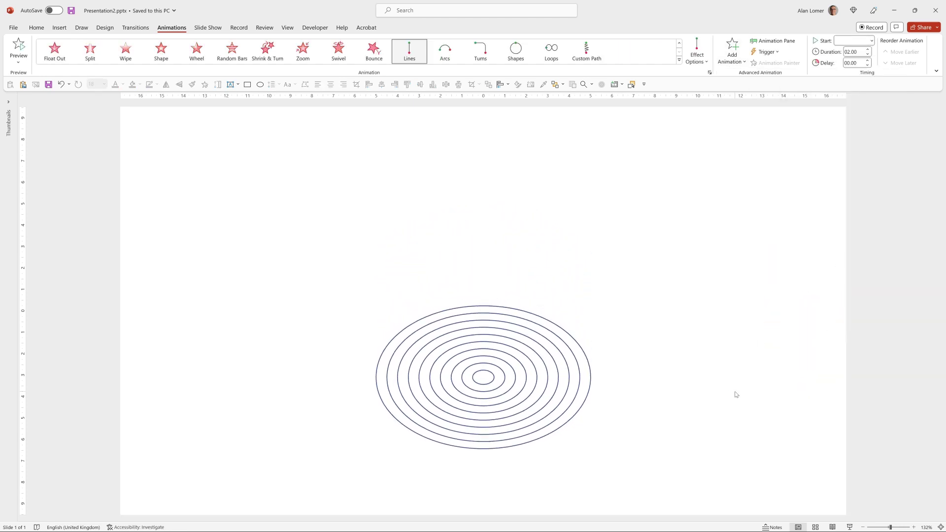
left_click(736, 394)
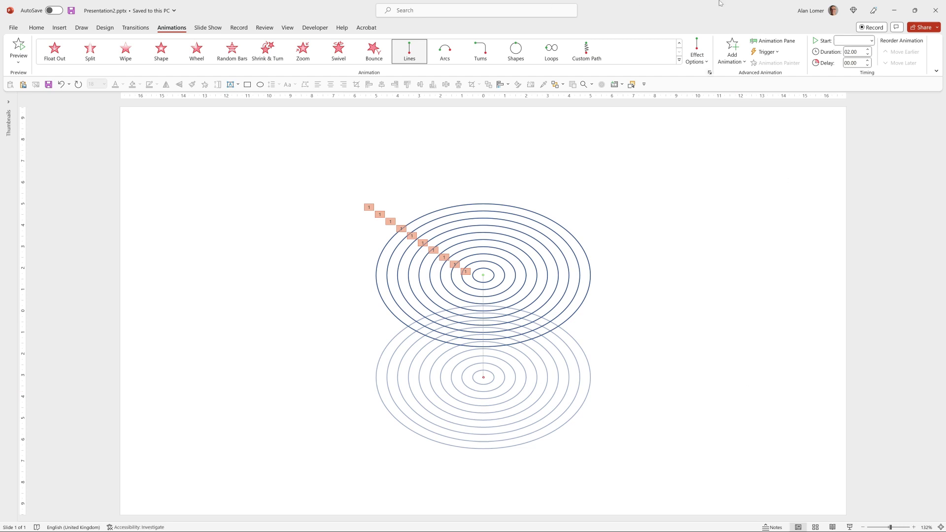
- In the ovals' Effect Options, set a 2-second smooth end and turn on Auto-reverse
left_click(759, 43)
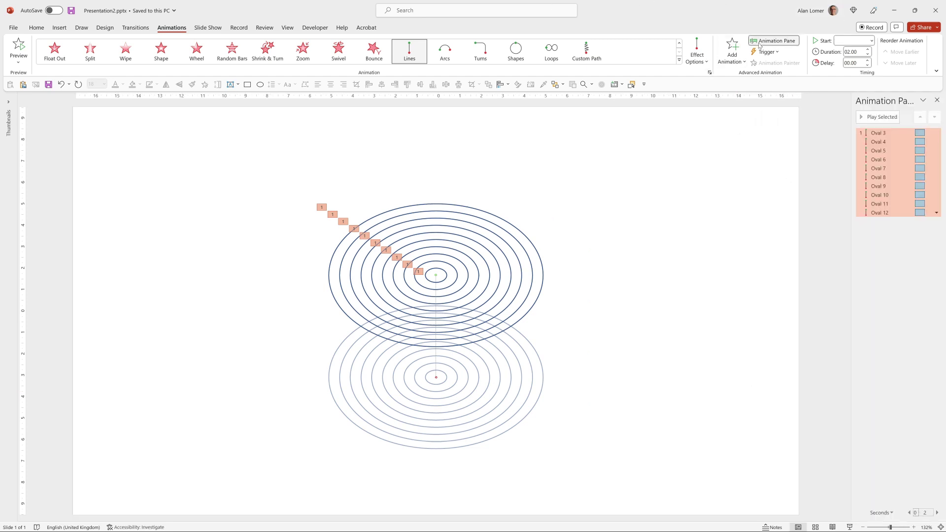
right_click(885, 133)
left_click(893, 173)
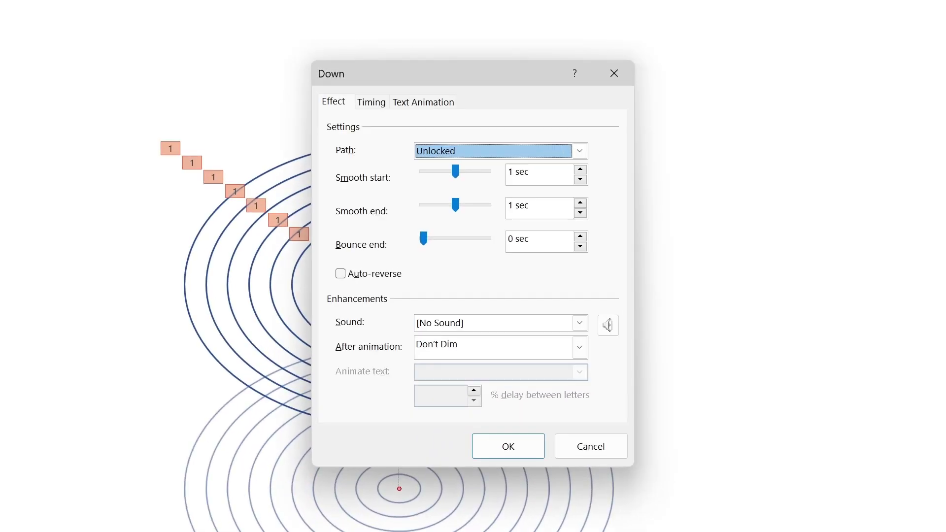
left_click_drag(456, 205, 506, 213)
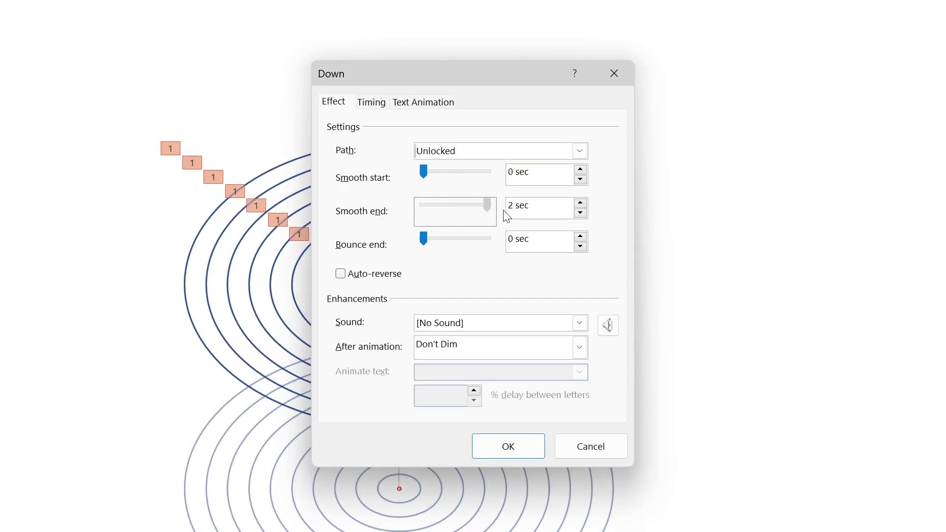
left_click(343, 276)
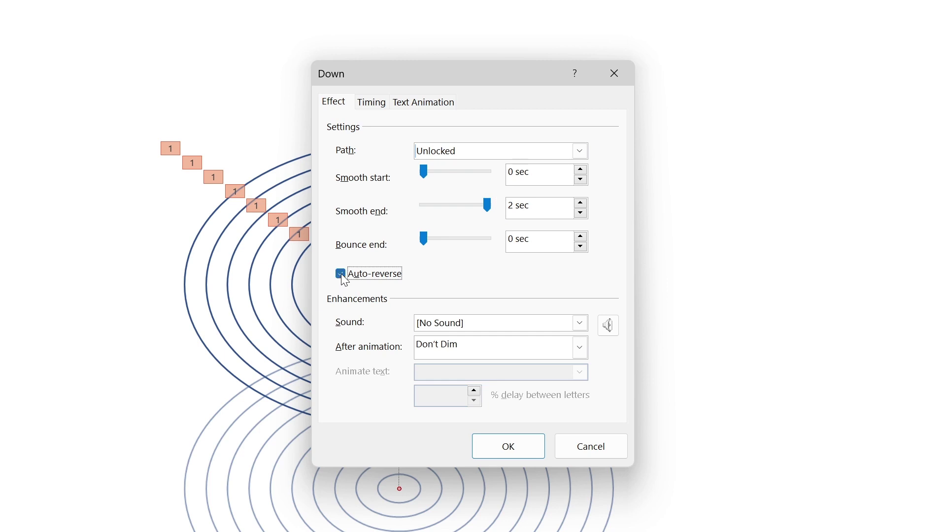
key("alt+h")
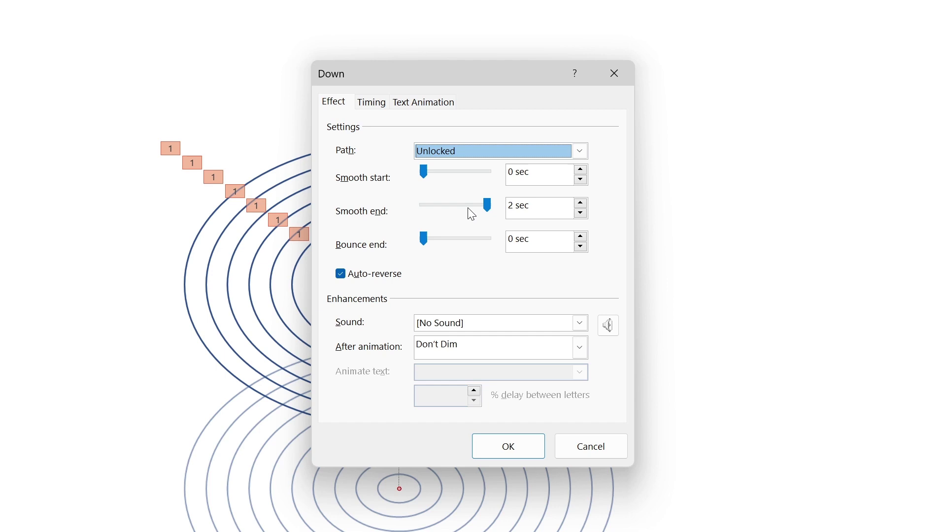
left_click(509, 446)
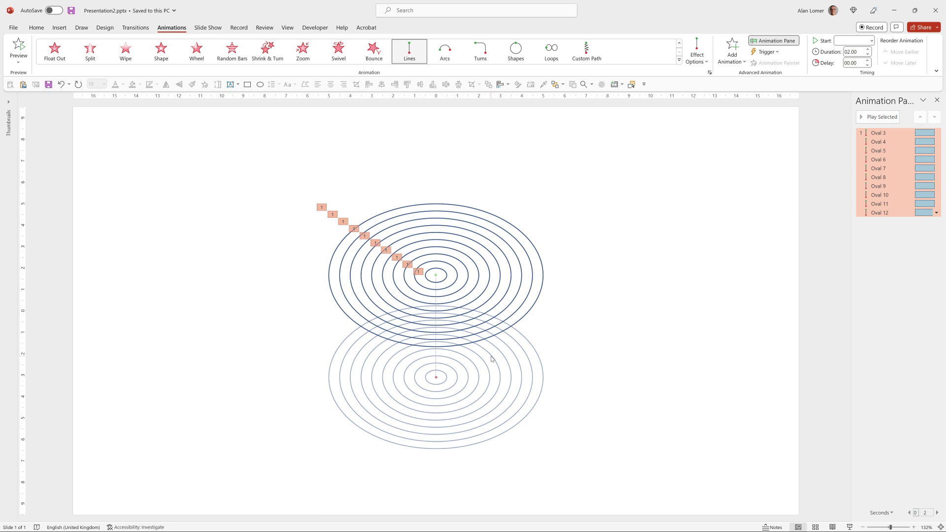
- Set Oval 3's animation to start With Previous
left_click_drag(850, 221, 779, 221)
left_click(814, 133)
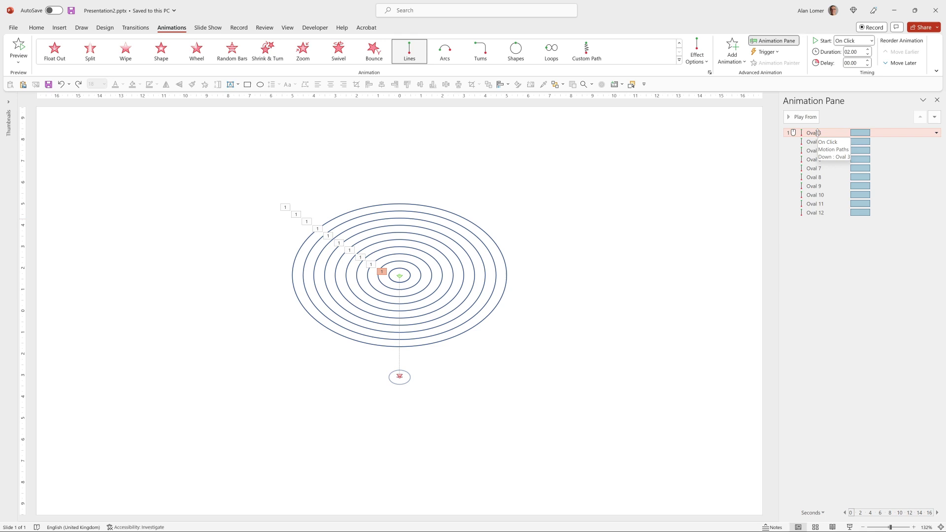
left_click(853, 41)
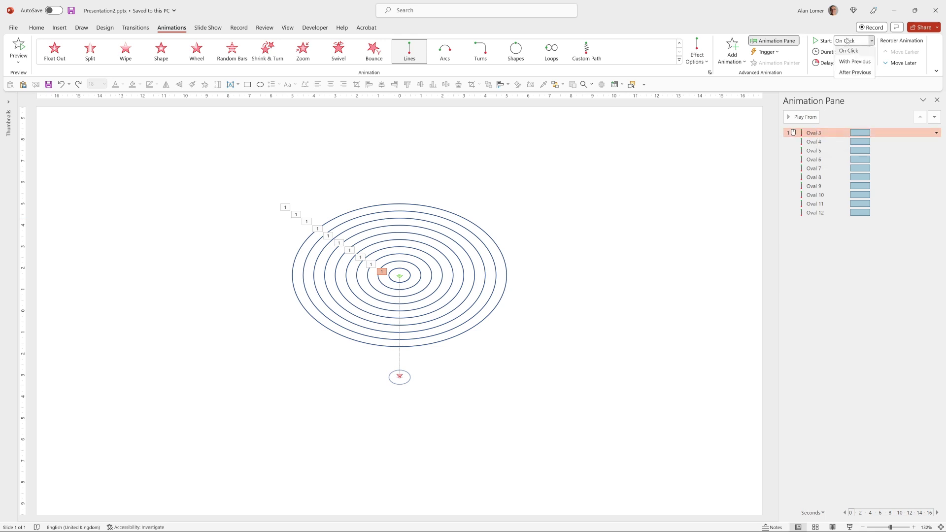
left_click(850, 63)
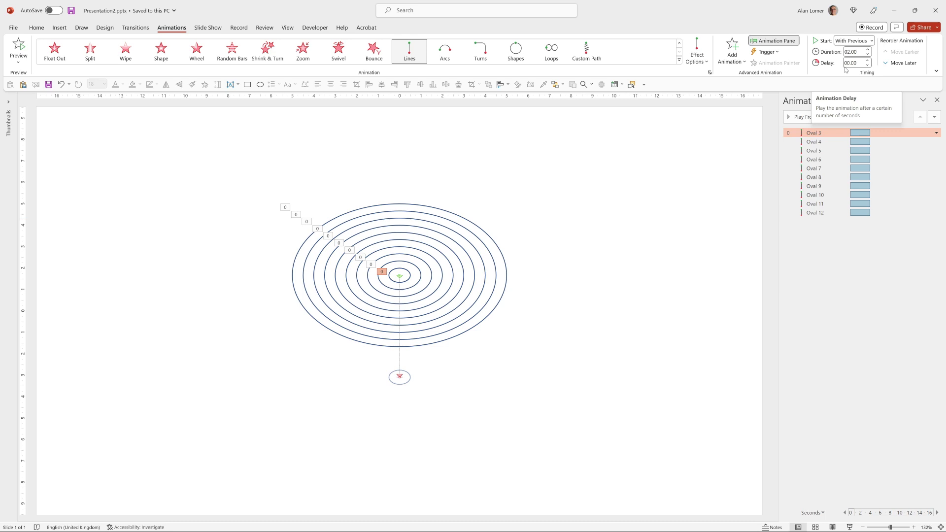
- Give Ovals 4 to 7 start delays increasing in 0.25 s steps
key("Tab")
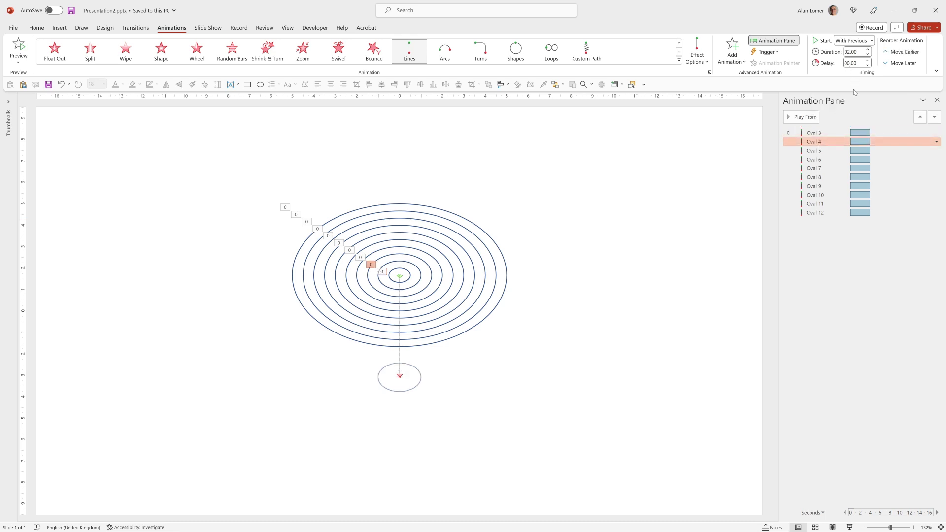
left_click(868, 60)
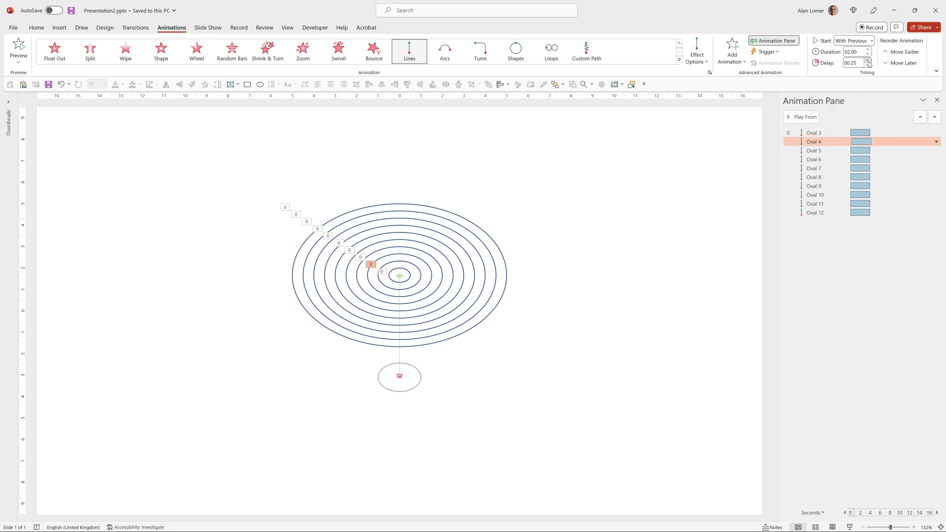
left_click(822, 151)
left_click(868, 60)
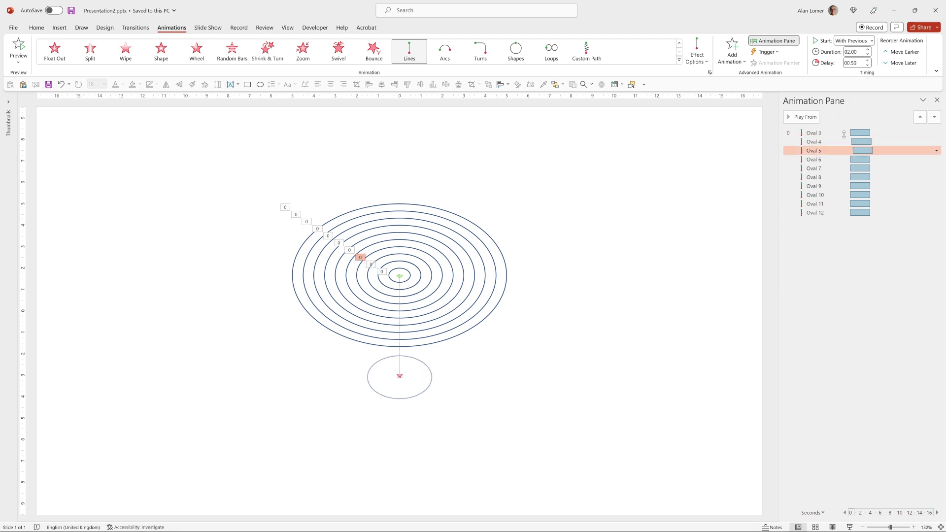
key("Tab")
double_click(868, 61)
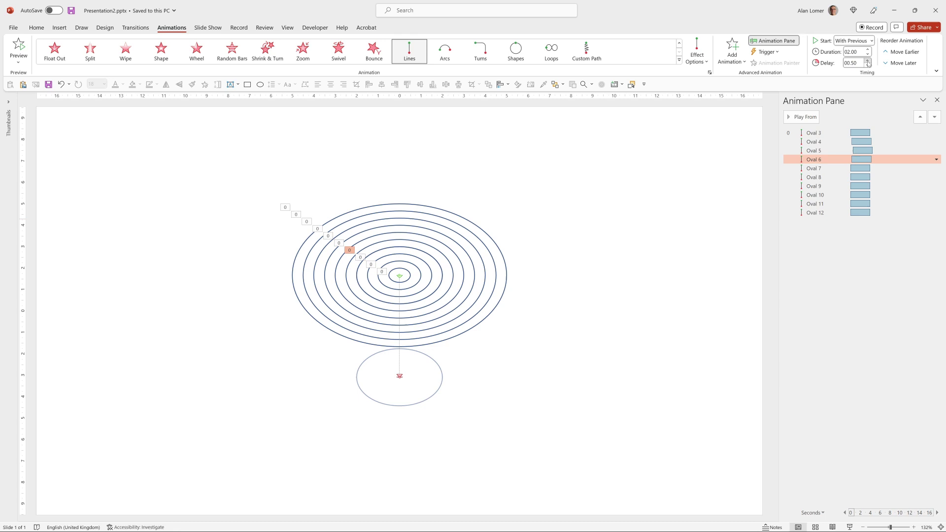
key("Tab")
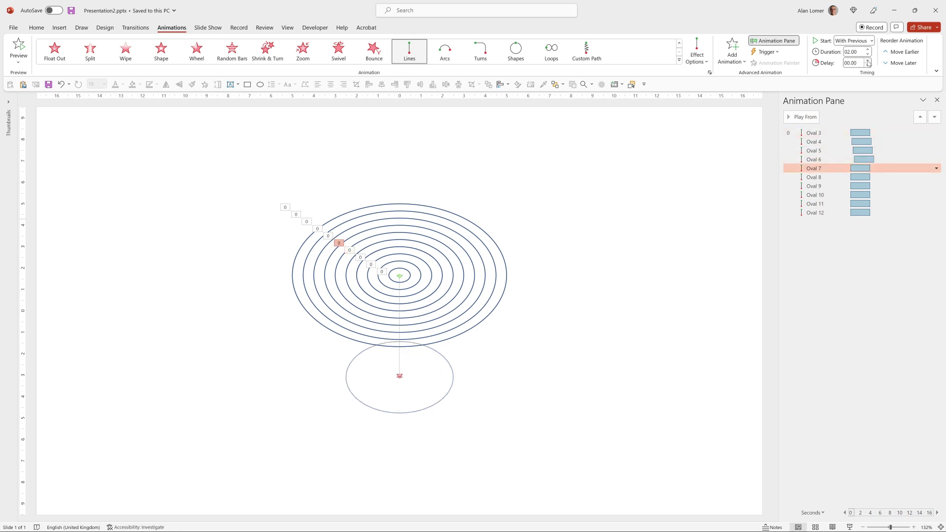
- Continue the increasing delays through Ovals 8–12, ending at 2.25 s
left_click(841, 176)
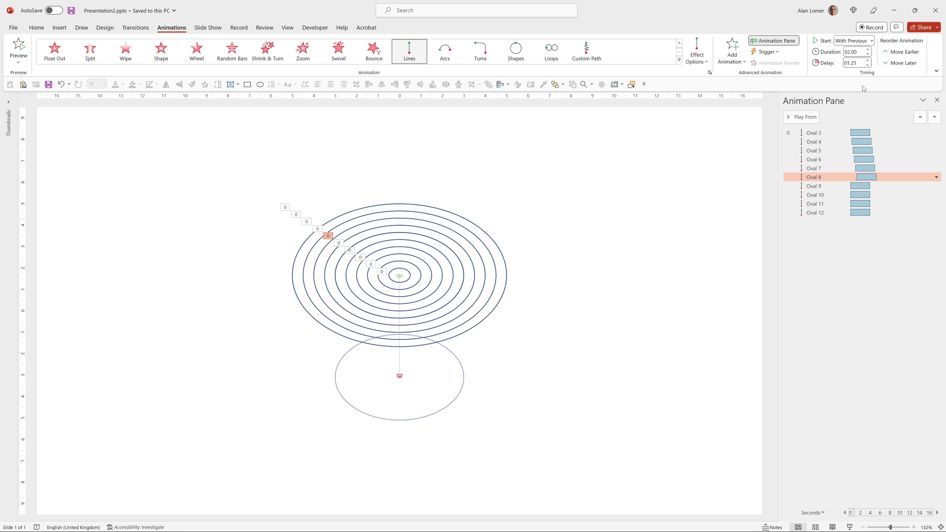
left_click(841, 186)
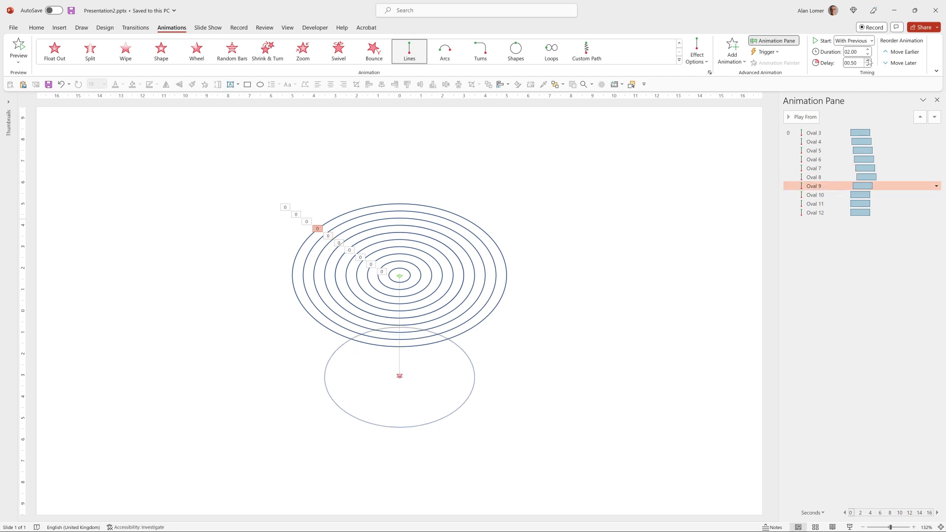
left_click(822, 194)
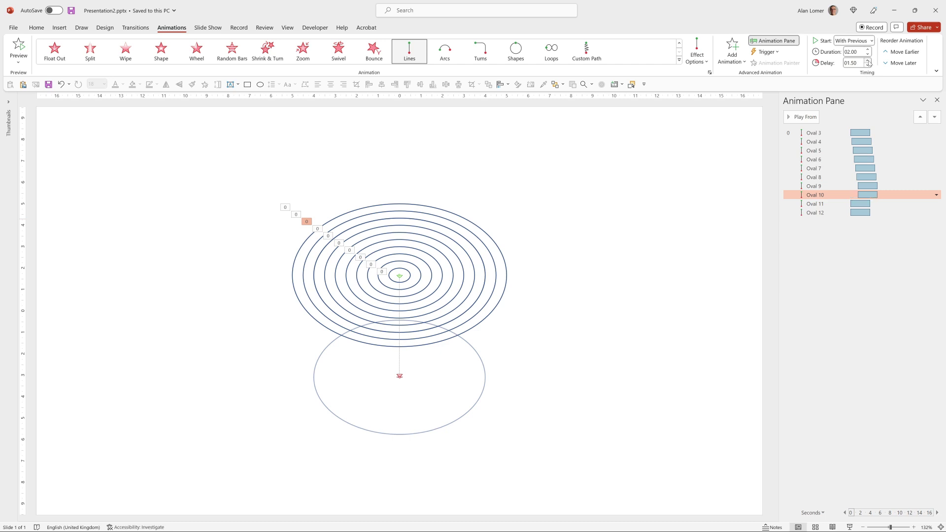
left_click(828, 204)
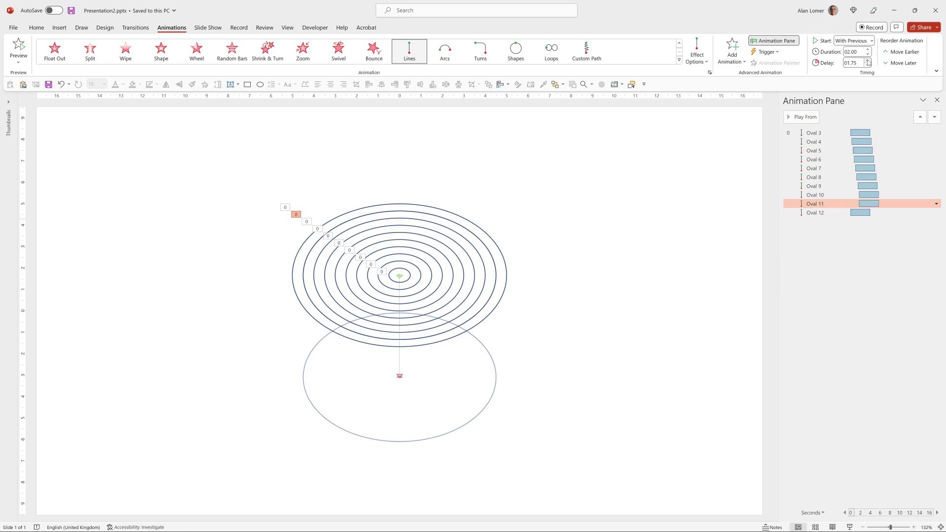
left_click(819, 212)
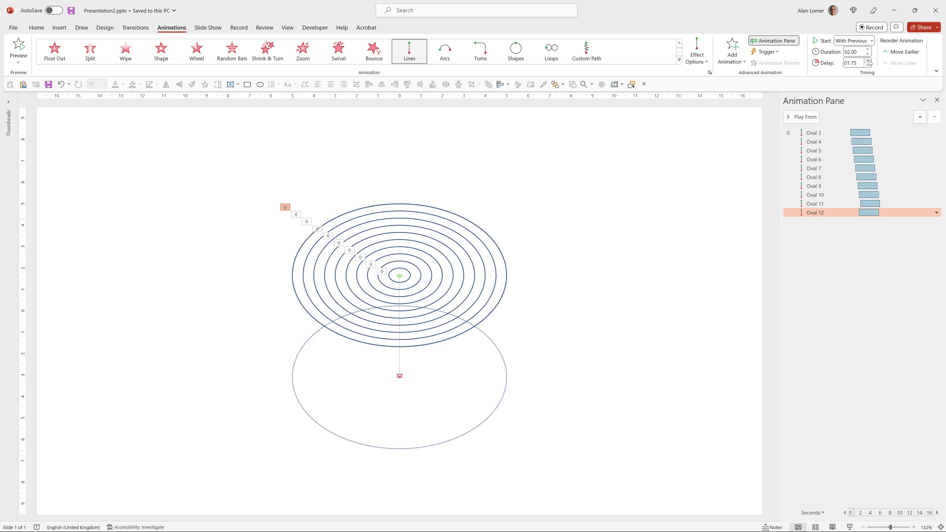
left_click(868, 61)
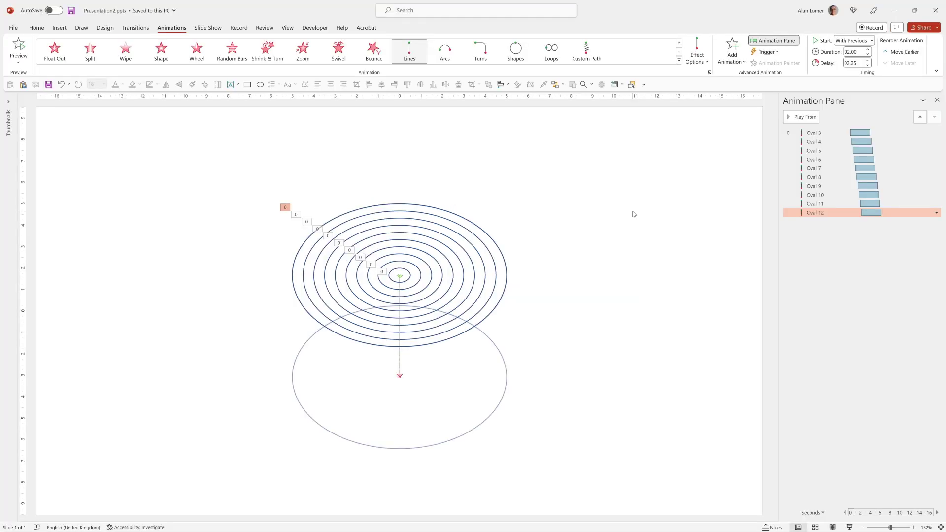
- Select all ten oval animations and set Repeat to Until End of Slide
left_click(814, 215)
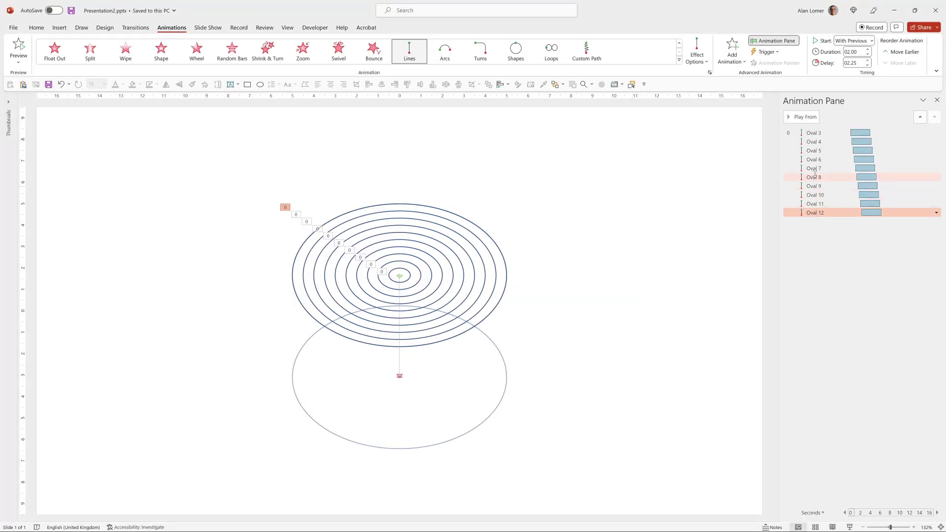
left_click(815, 133, "shift")
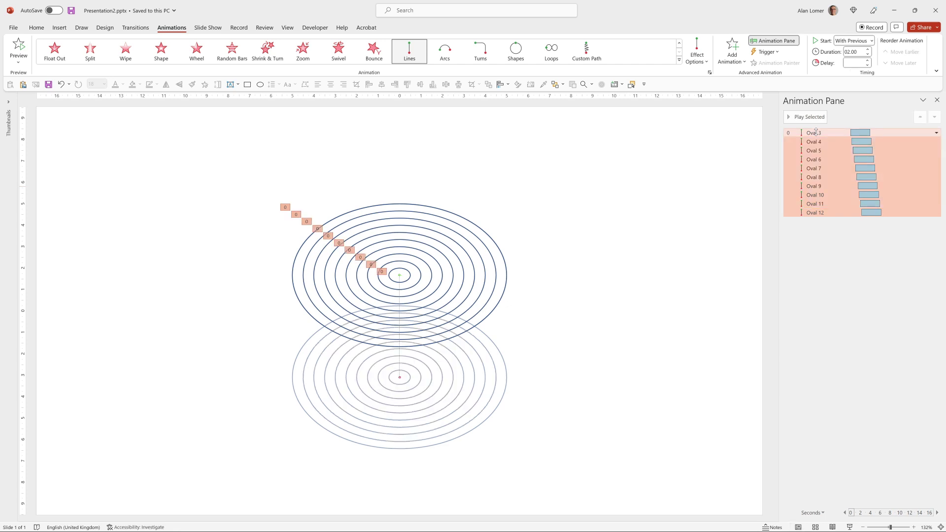
left_click(936, 133)
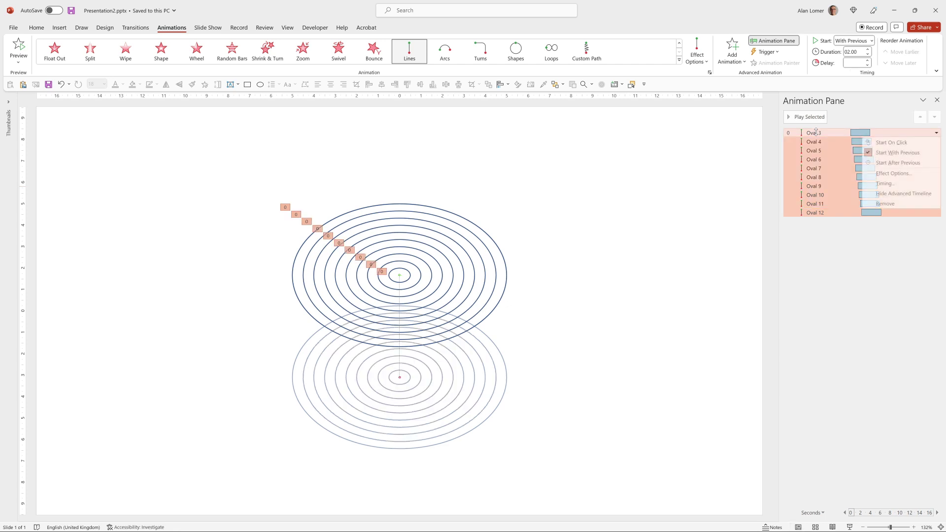
left_click(881, 174)
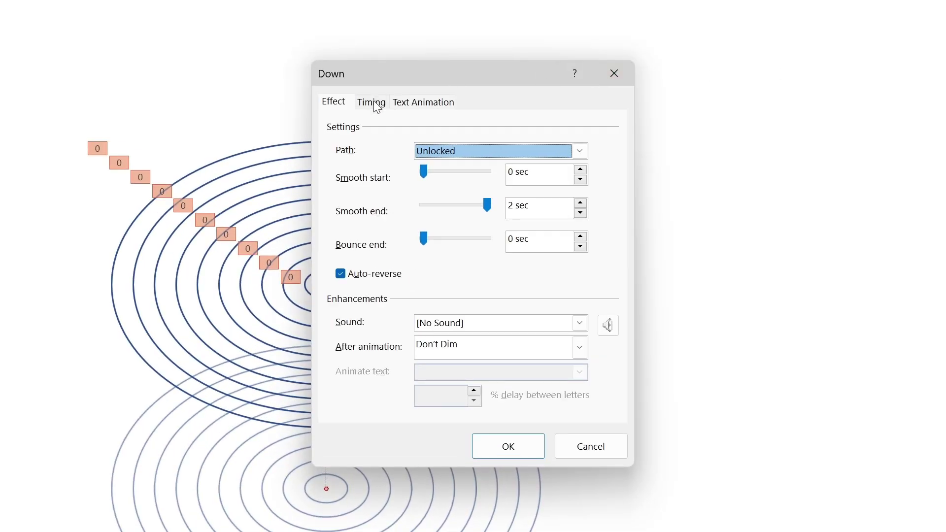
left_click(376, 106)
left_click(513, 198)
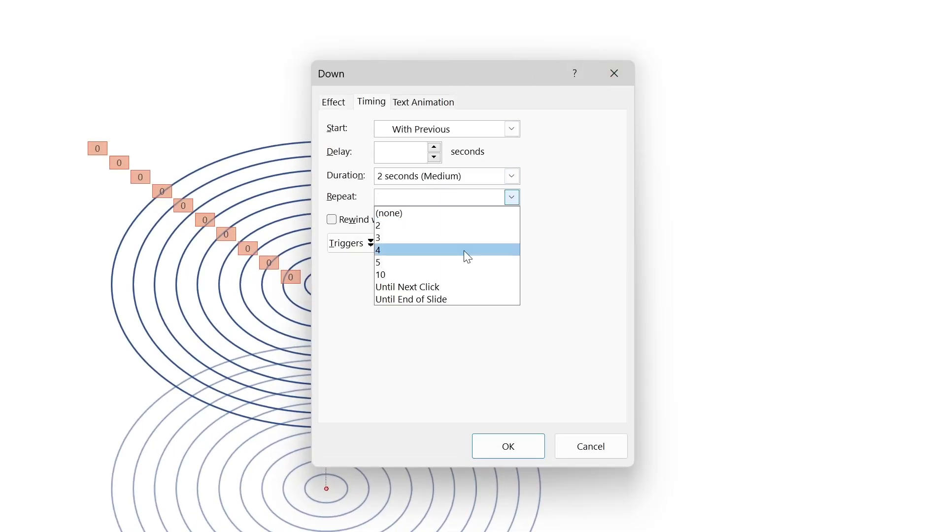
left_click(464, 295)
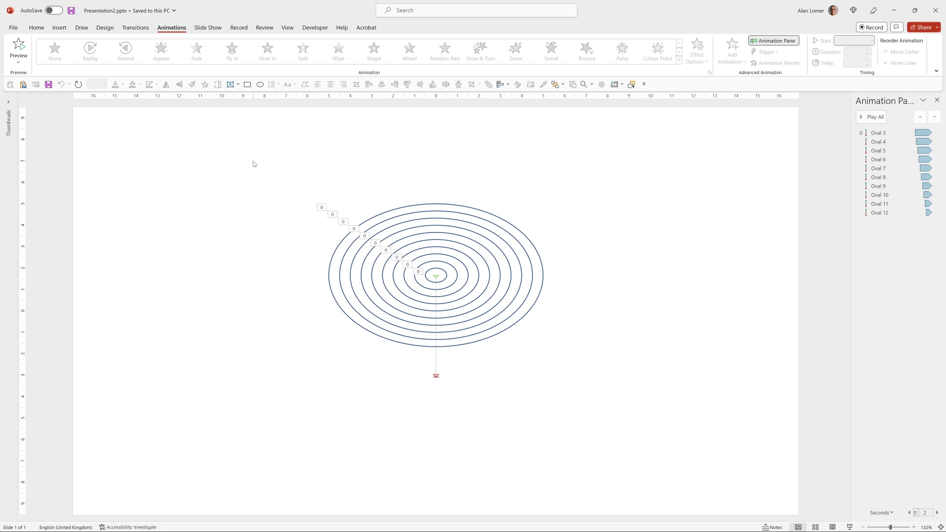
- Drag a selection box around all ten concentric ovals
left_click_drag(254, 164, 646, 410)
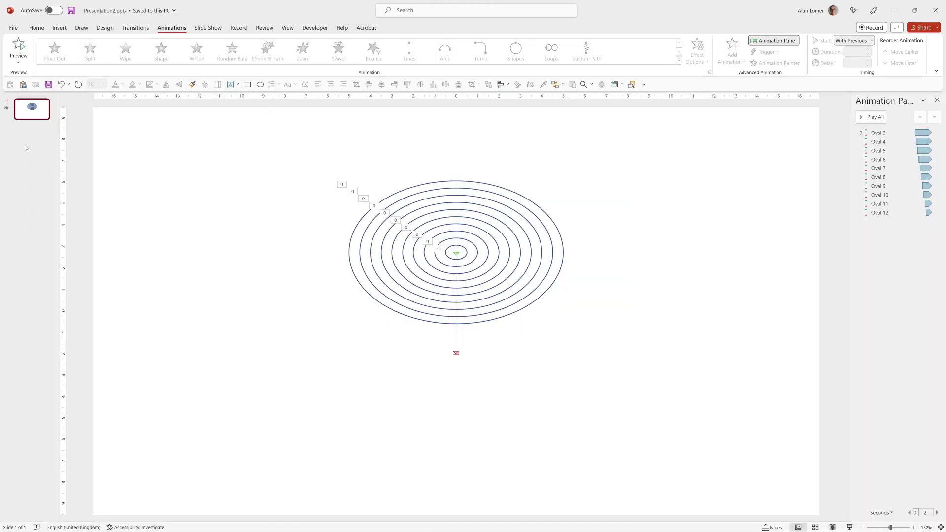
- Paste the purple and blue gradient slides keeping source formatting, check their background, then reselect slide 1's ovals
right_click(23, 144)
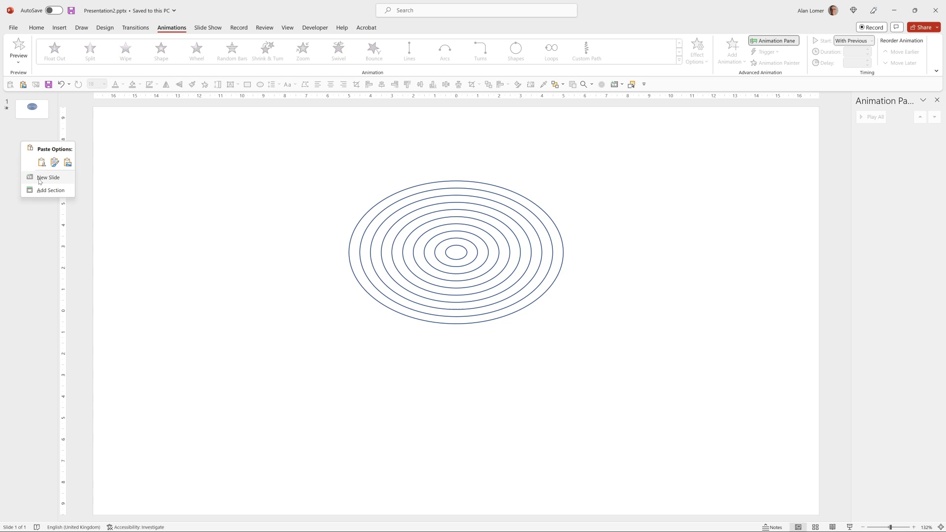
left_click(55, 162)
right_click(388, 215)
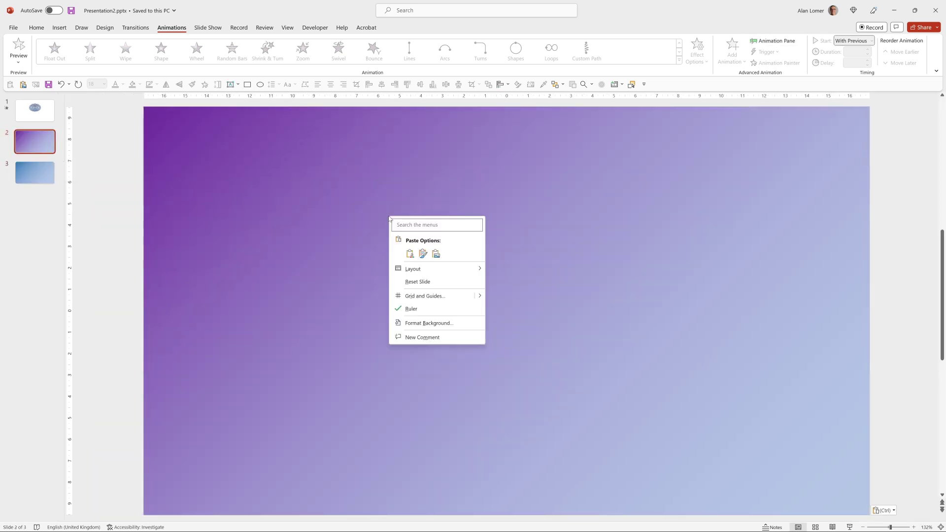
left_click(433, 324)
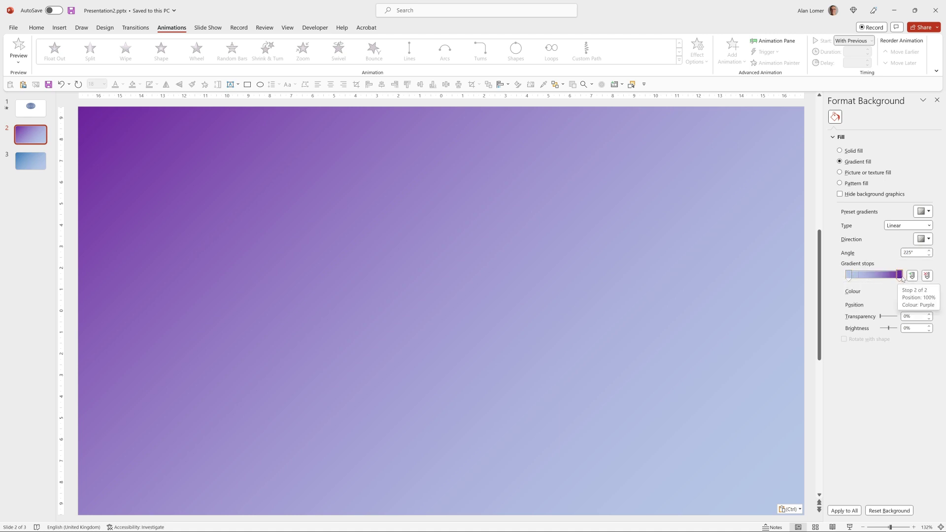
left_click_drag(256, 380, 648, 151)
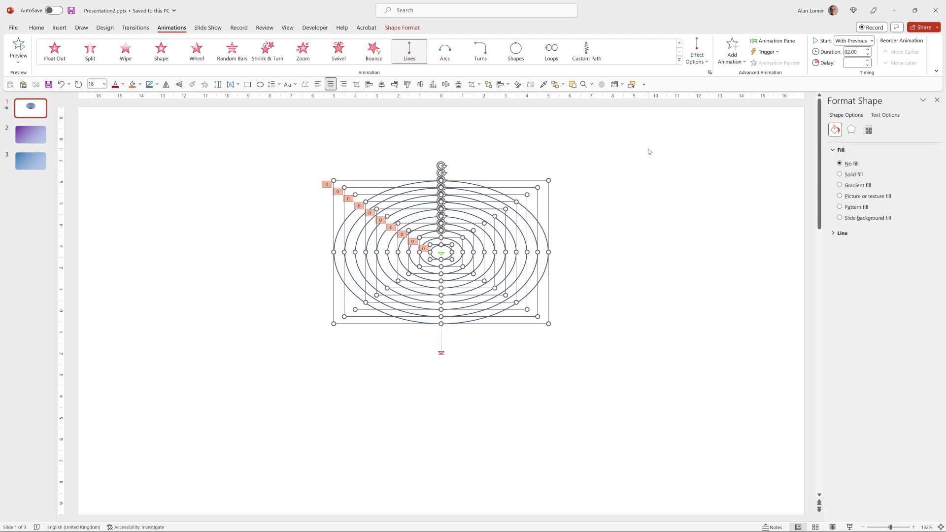
- Copy the ovals and paste them onto purple slide 2
key("ctrl+c")
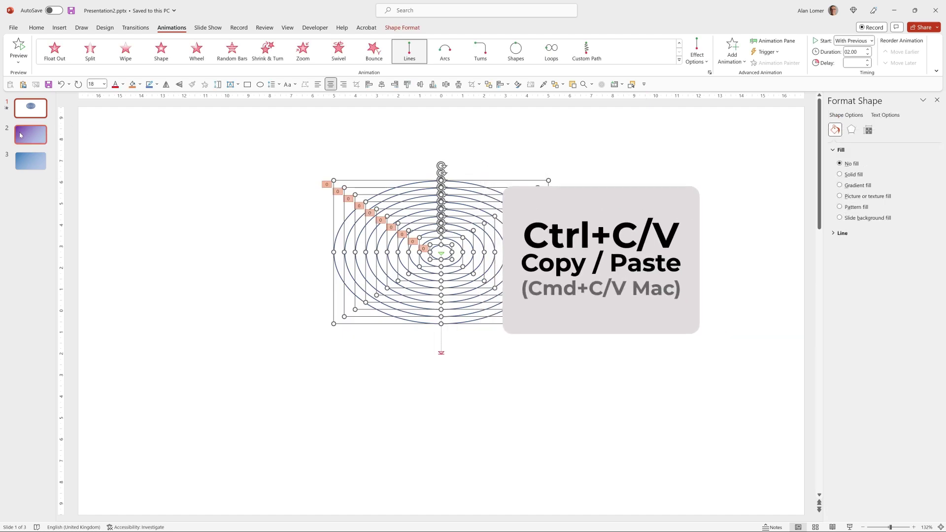
key("Page_Down")
key("ctrl+v")
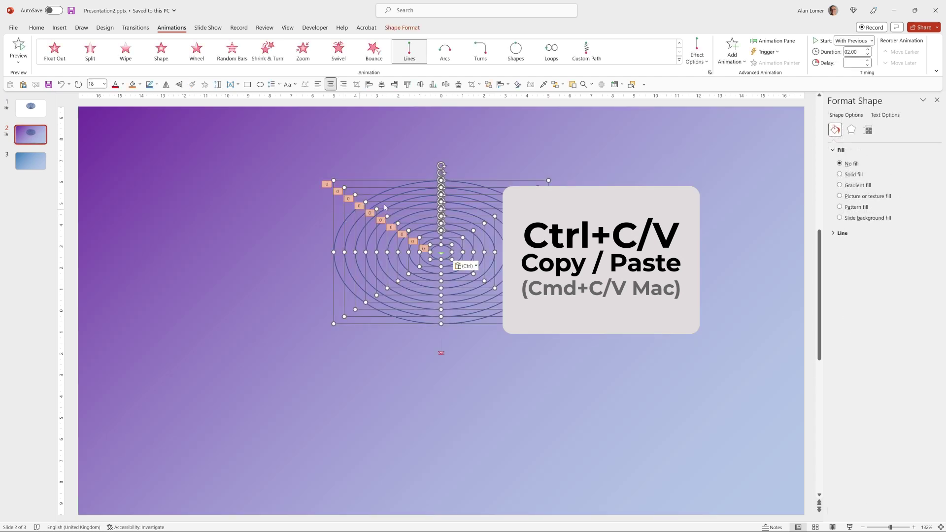
- Give the ovals a two-stop gradient outline, first stop sampled from the dark purple corner
left_click(835, 235)
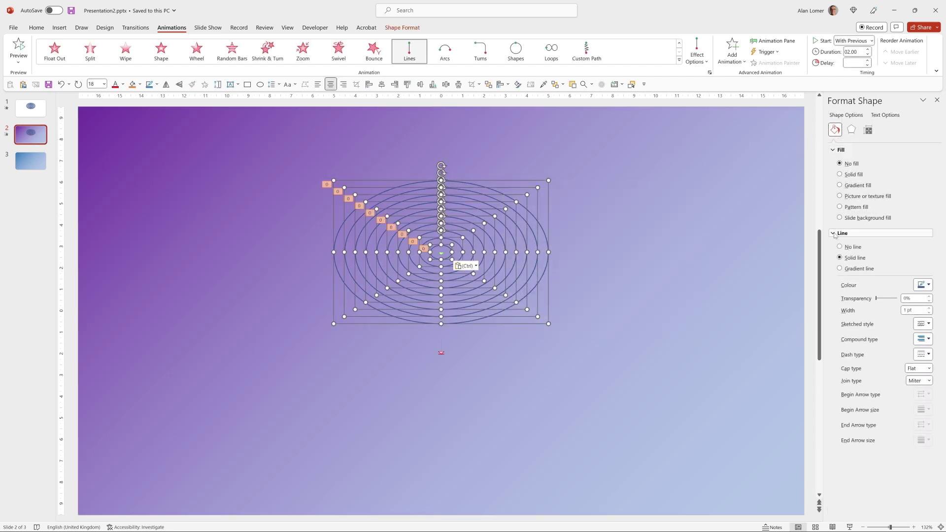
left_click(847, 270)
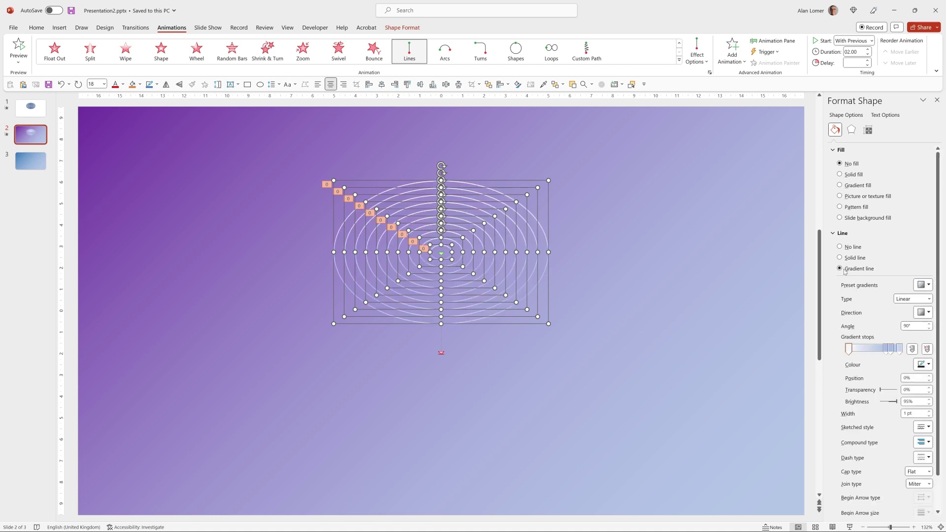
left_click(884, 348)
left_click_drag(890, 348, 849, 353)
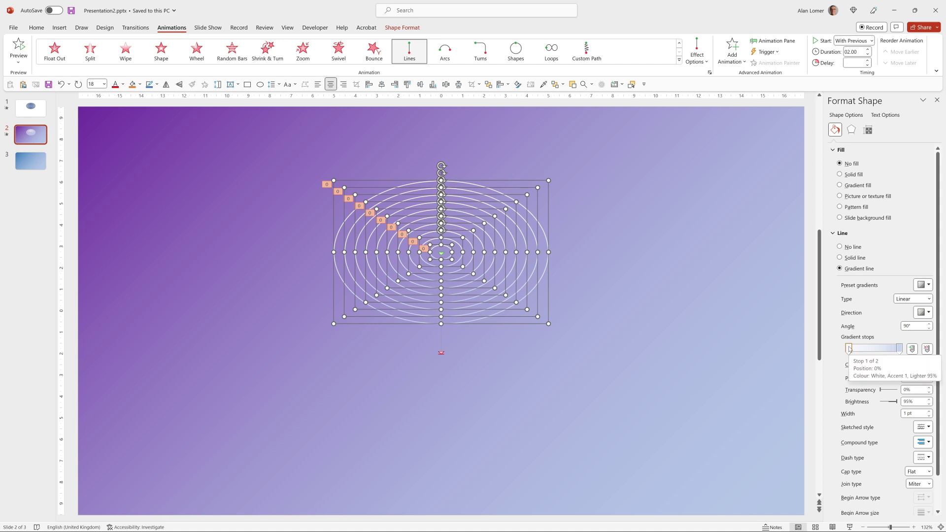
left_click(919, 366)
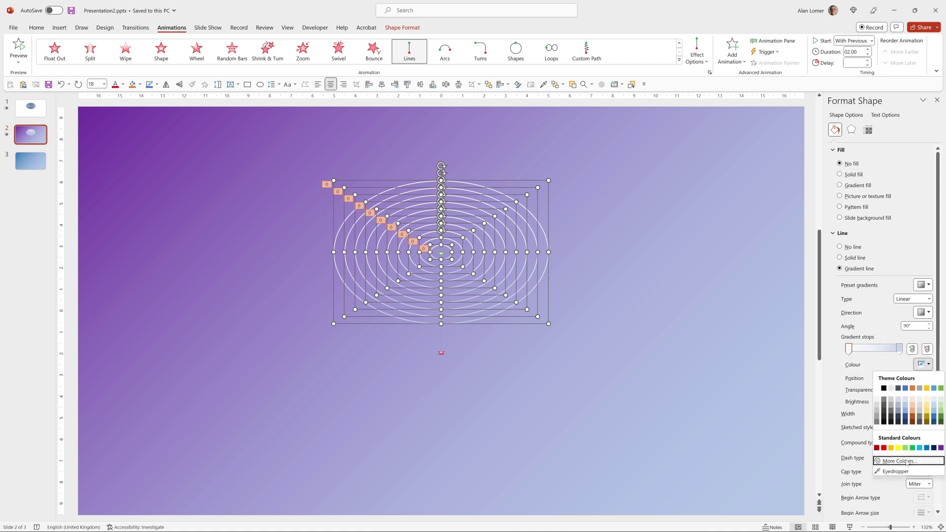
left_click(887, 474)
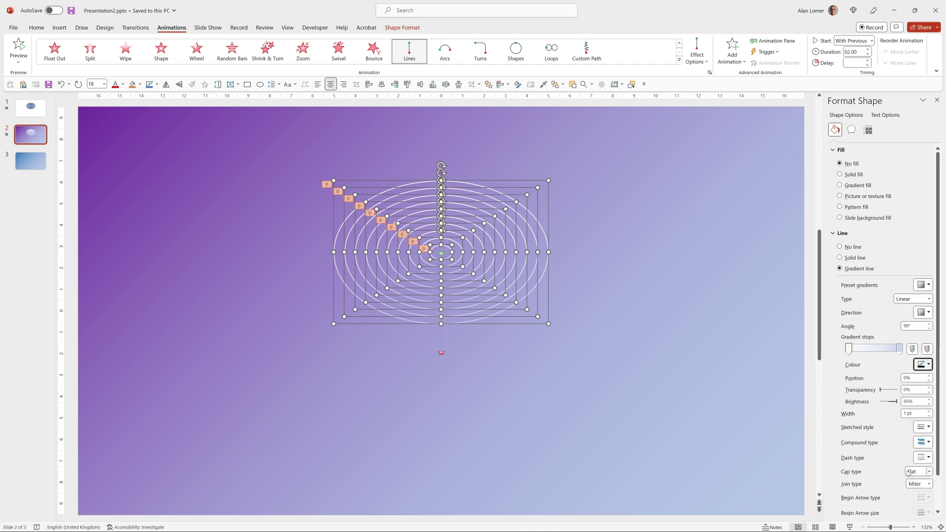
left_click(82, 110)
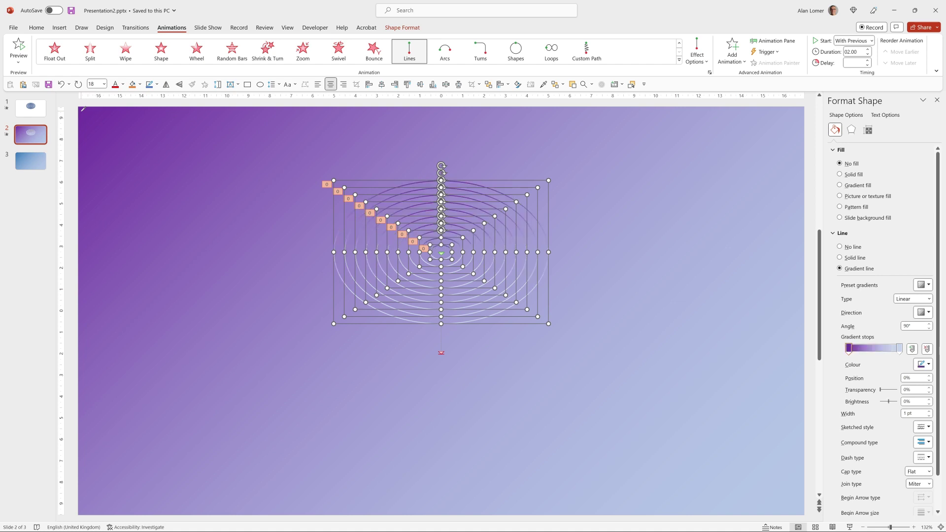
- Sample the light bottom-right colour for the second stop and make the gradient Radial
left_click(899, 349)
left_click(921, 365)
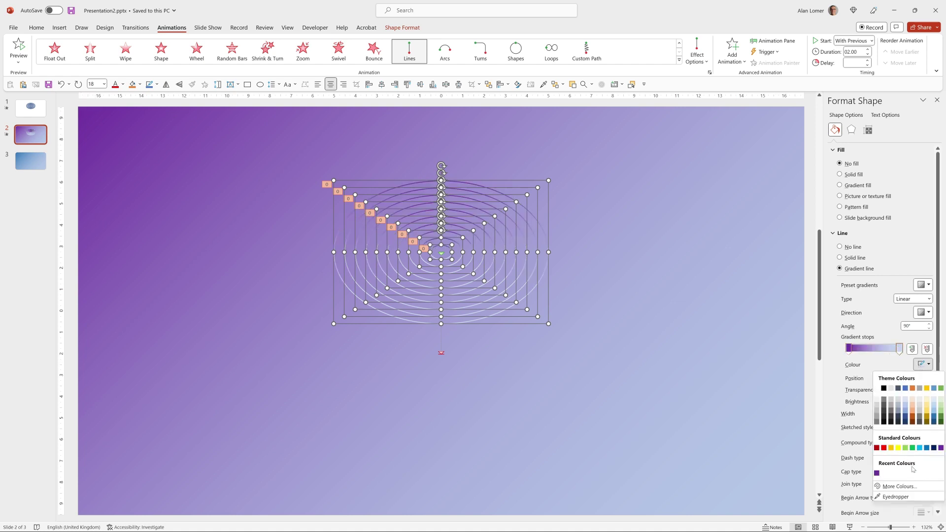
left_click(903, 499)
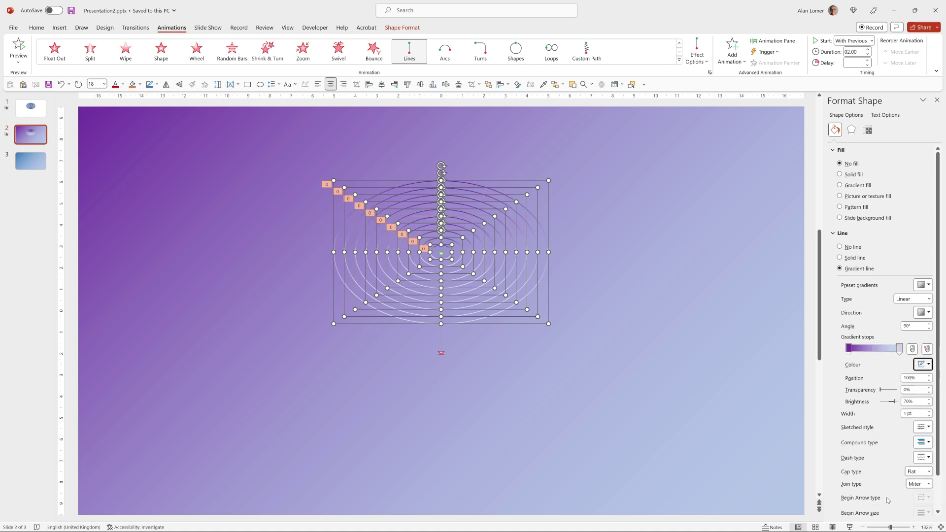
left_click(801, 512)
left_click(916, 300)
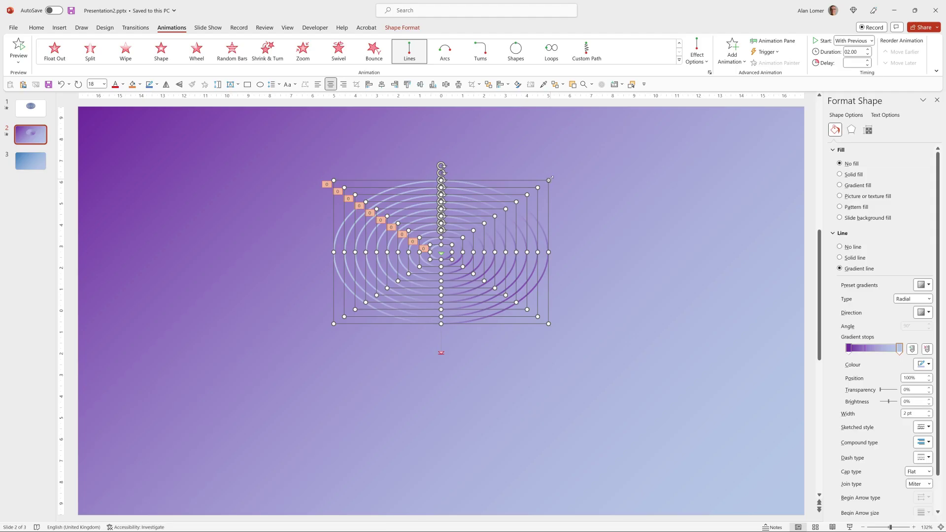
- Paste the ovals onto blue slide 3 and eyedrop its background blue into the first gradient stop
left_click(31, 161)
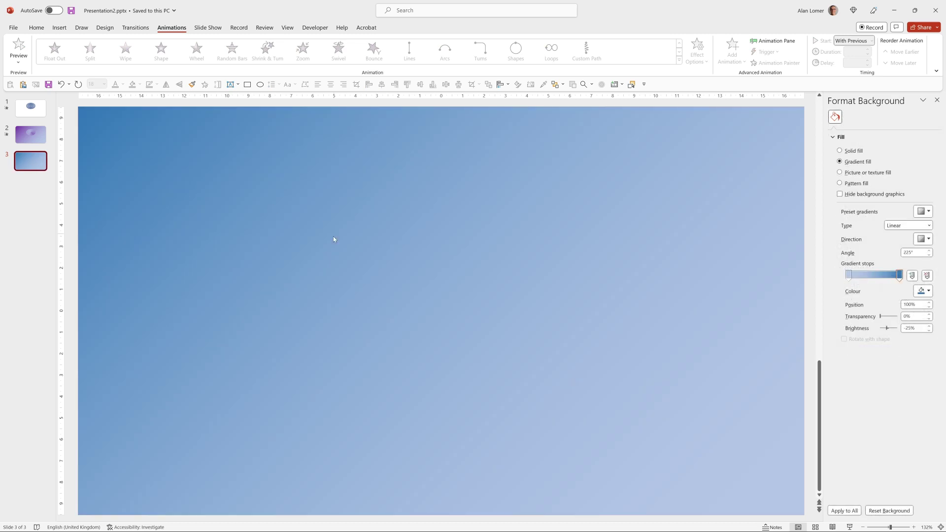
key("ctrl+v")
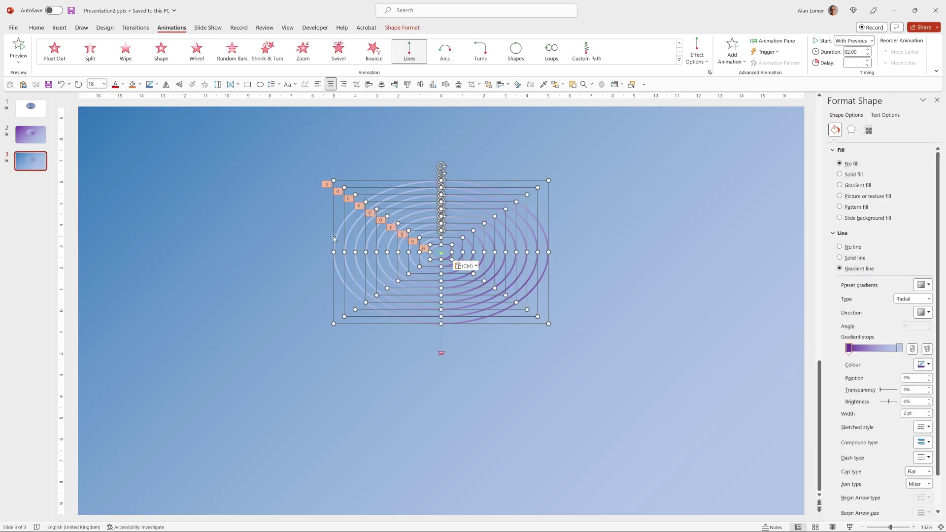
left_click(926, 365)
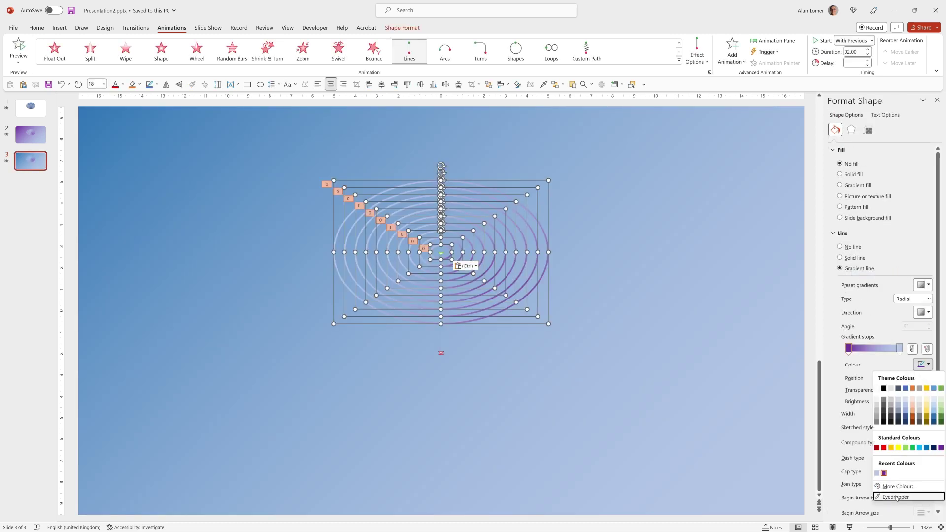
left_click(882, 497)
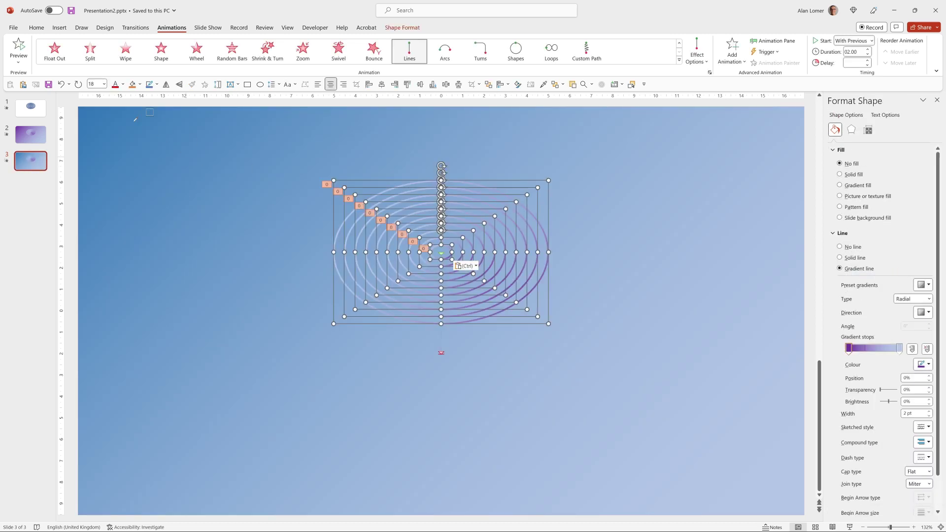
left_click(85, 109)
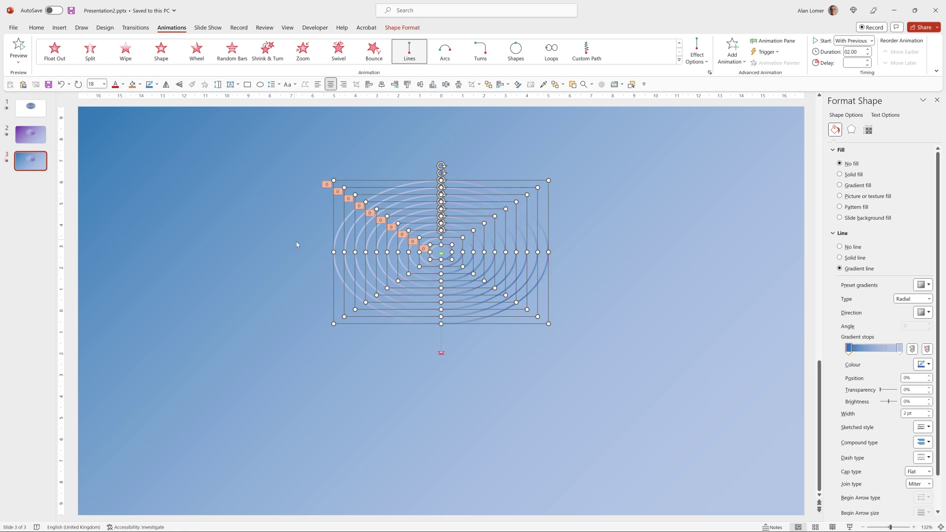
- Recolour the right gradient stop with blue sampled from the slide background
left_click(900, 349)
left_click(923, 364)
left_click(893, 497)
left_click(402, 27)
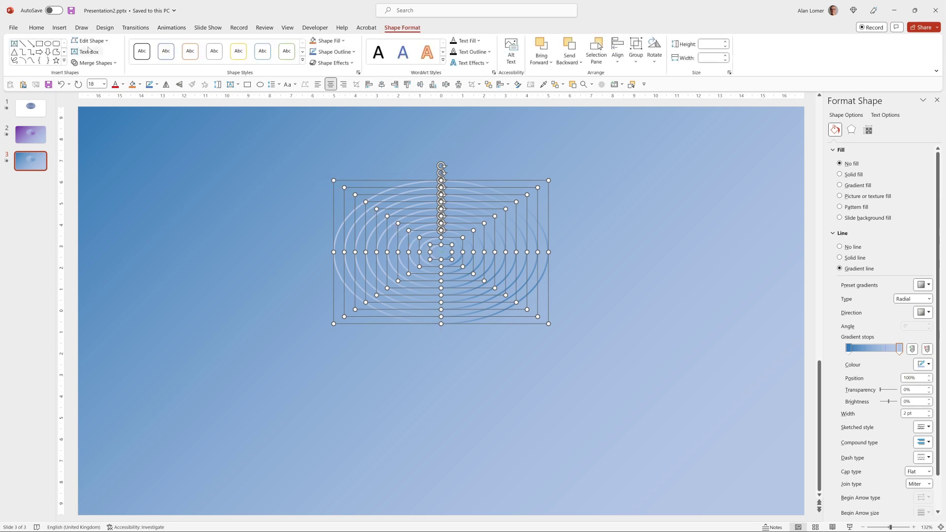
- Change all the concentric ovals on slide 3 into parallelograms via Edit Shape > Change Shape
left_click(90, 41)
mouse_move(96, 55)
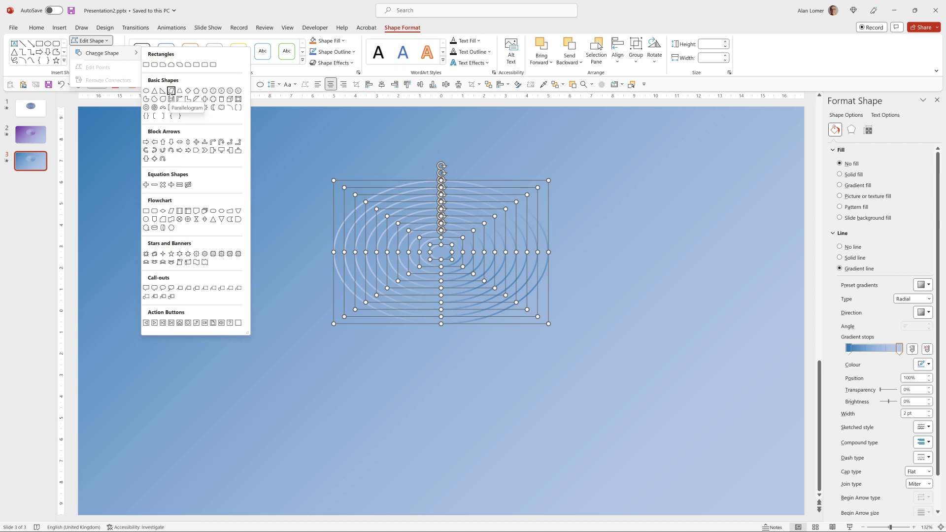
left_click(171, 90)
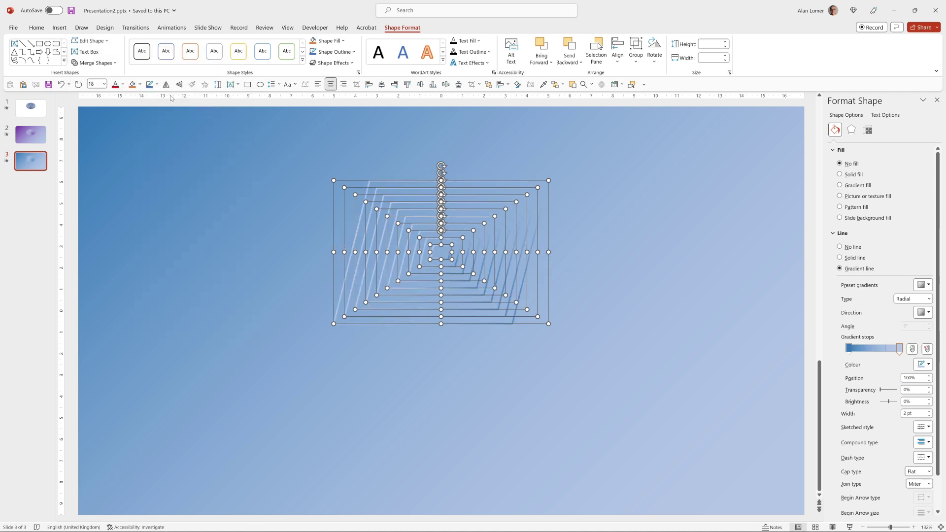